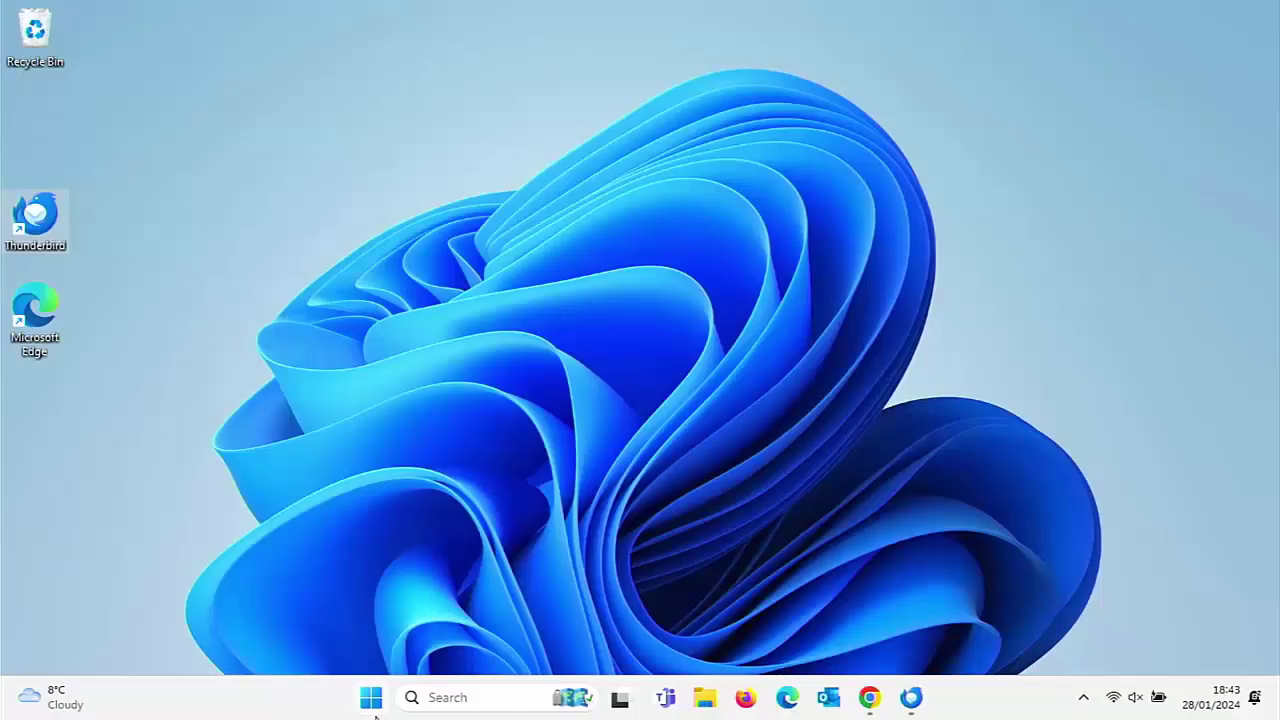
Step: Launch Microsoft Edge from the taskbar and go to outlook.com
{"action": "left_click", "coordinate": [787, 699]}
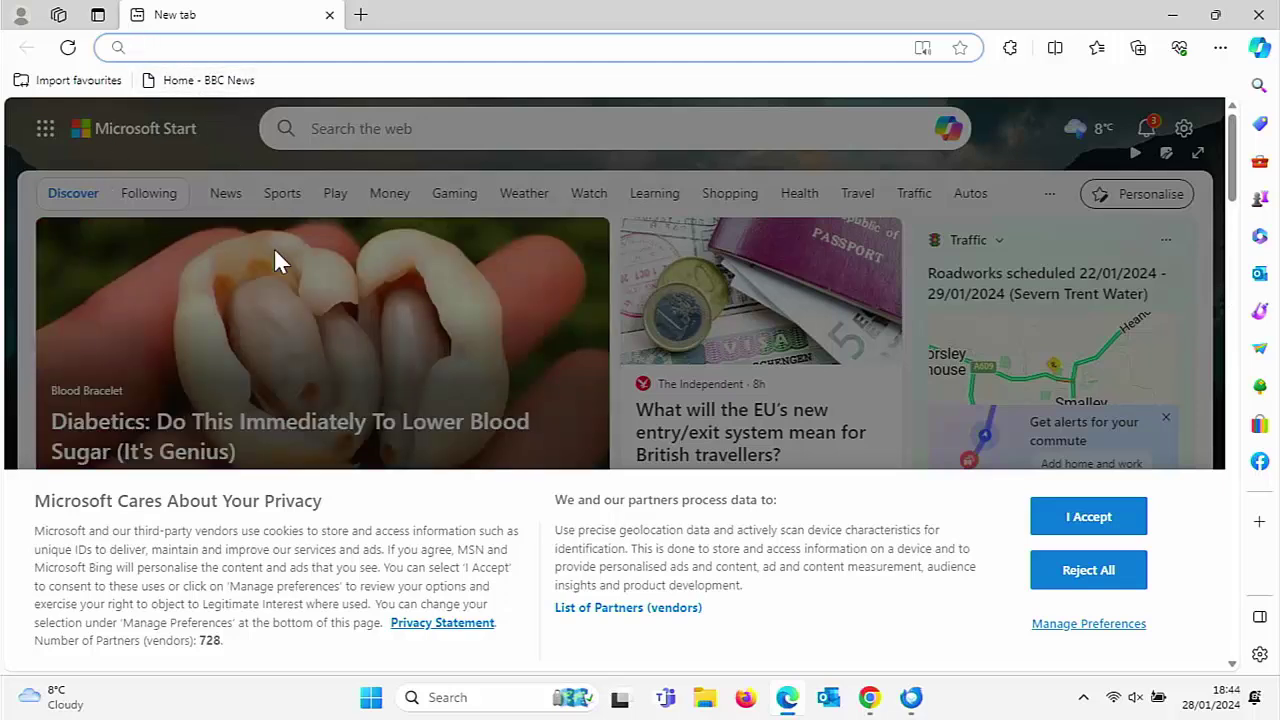
{"action": "type", "text": "out"}
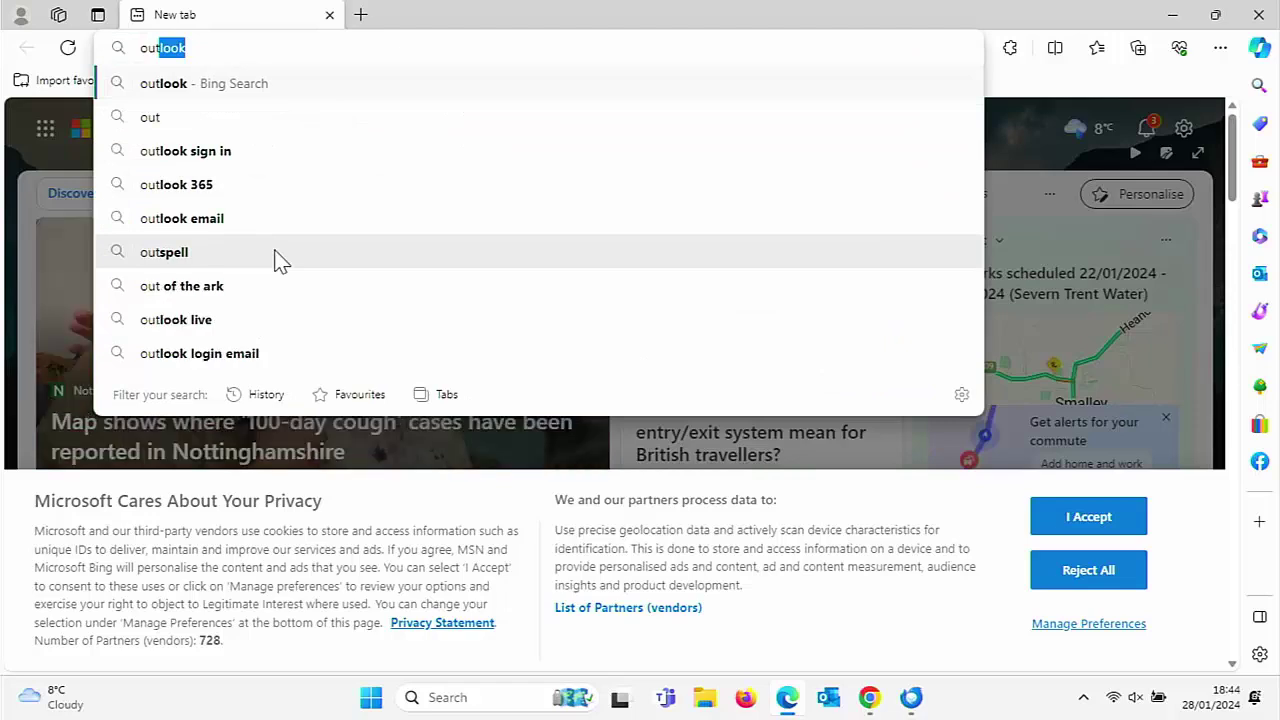
{"action": "type", "text": "look.com"}
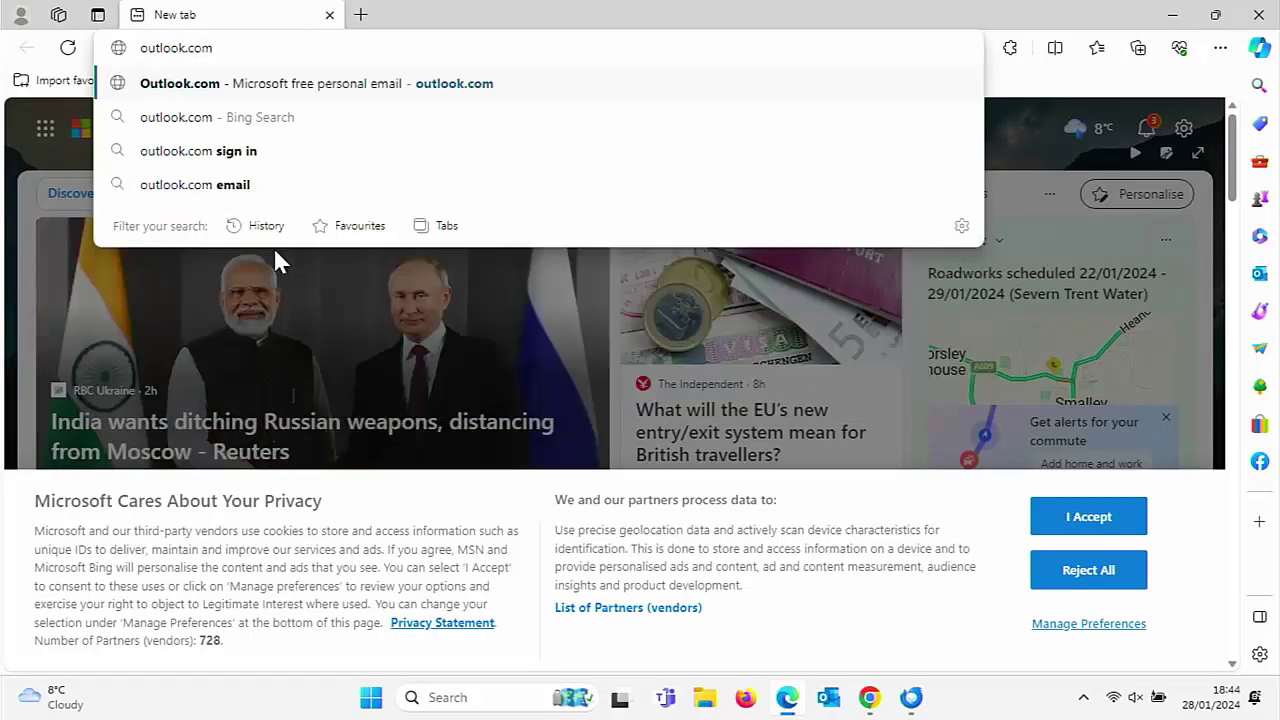
{"action": "key", "text": "Return"}
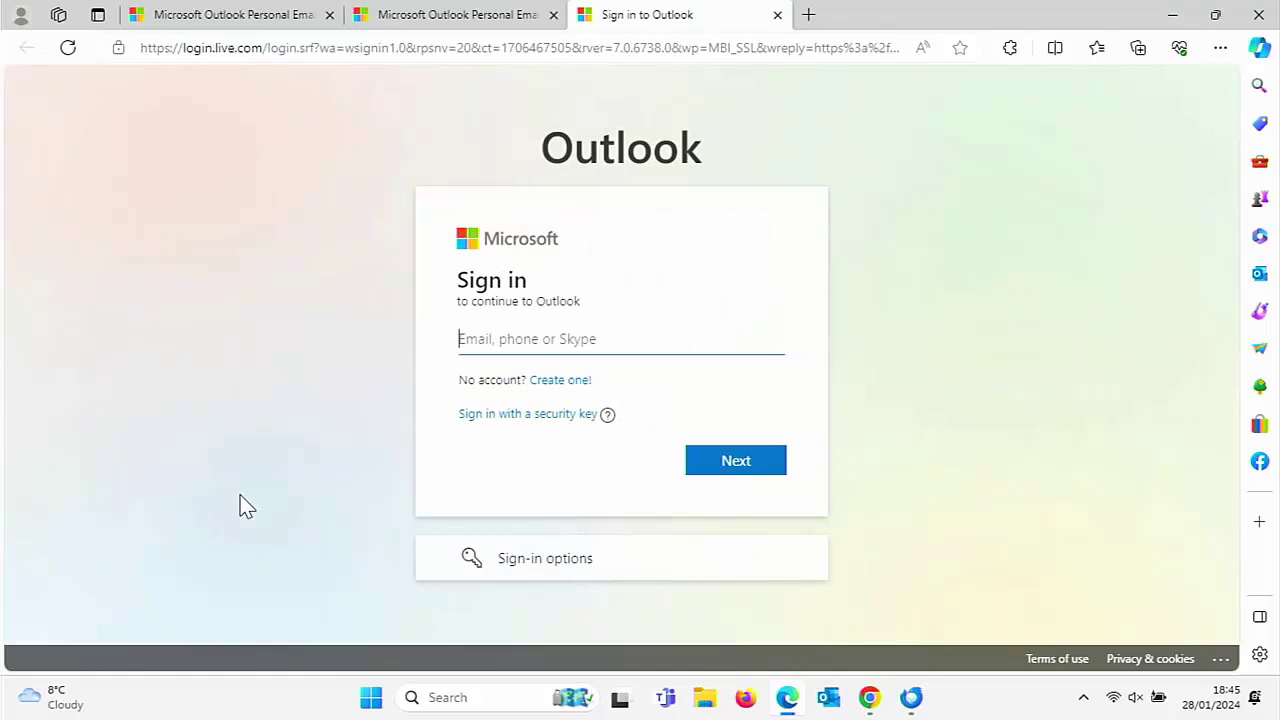
Step: Sign in with the account's e-mail and password and choose to stay signed in
{"action": "left_click", "coordinate": [742, 466]}
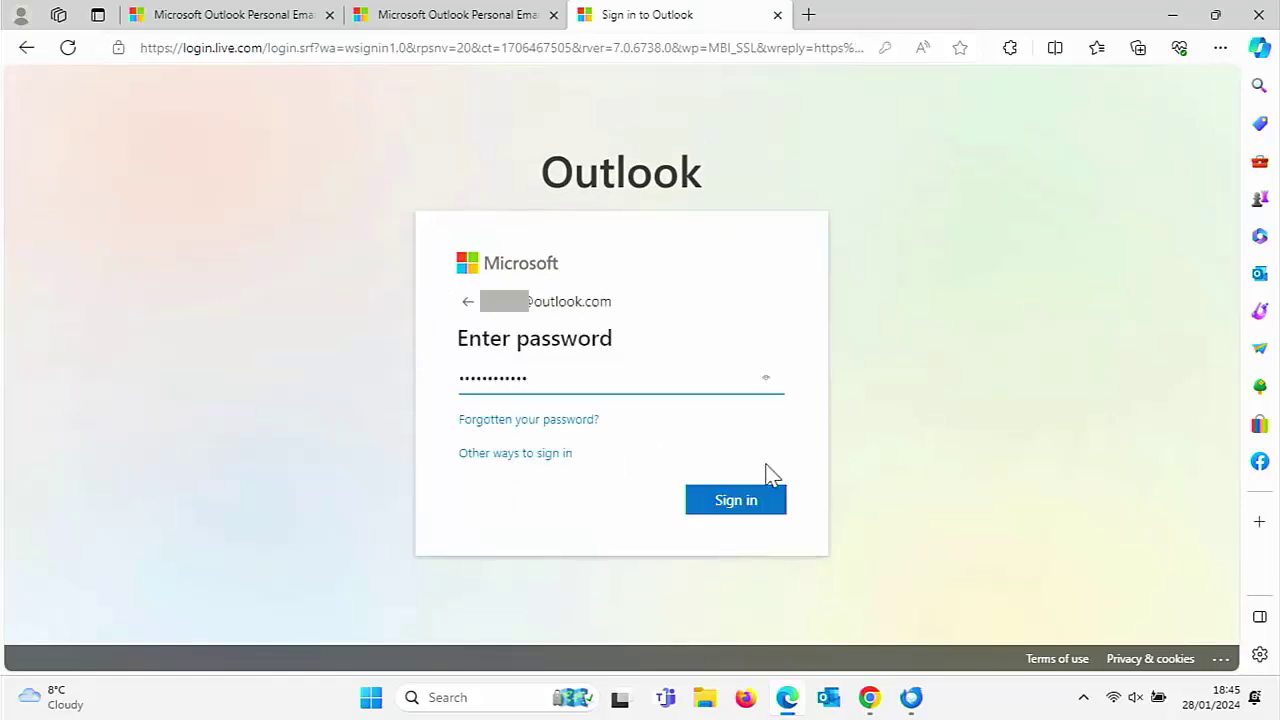
{"action": "left_click", "coordinate": [718, 508]}
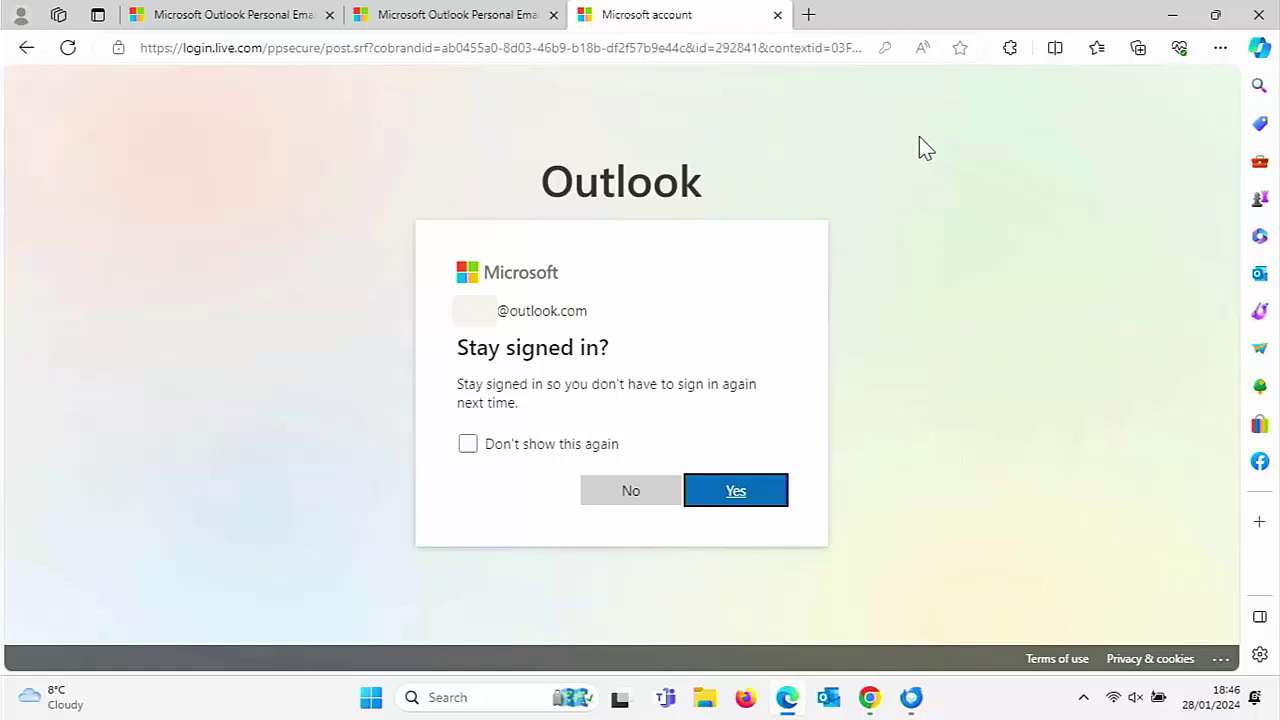
{"action": "left_click", "coordinate": [768, 508]}
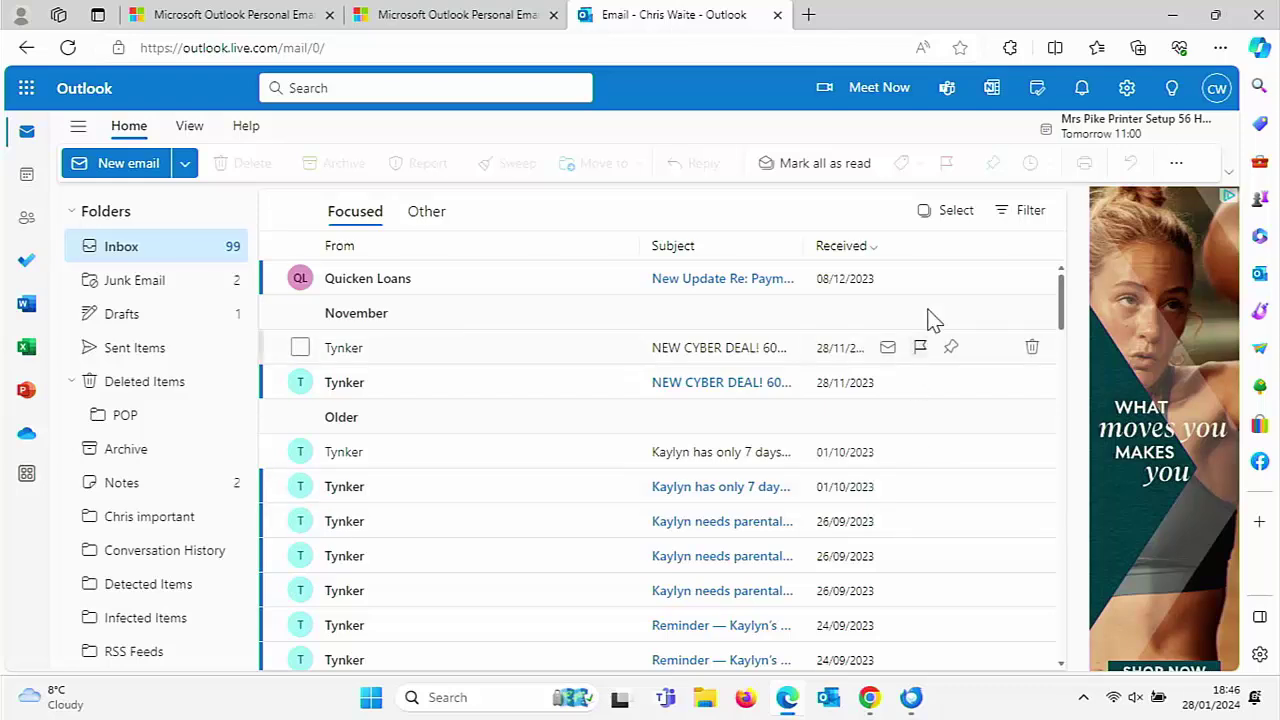
Step: Bring up the outlook.com sign-in form in a new InPrivate window, then close that window
{"action": "left_click", "coordinate": [1220, 48]}
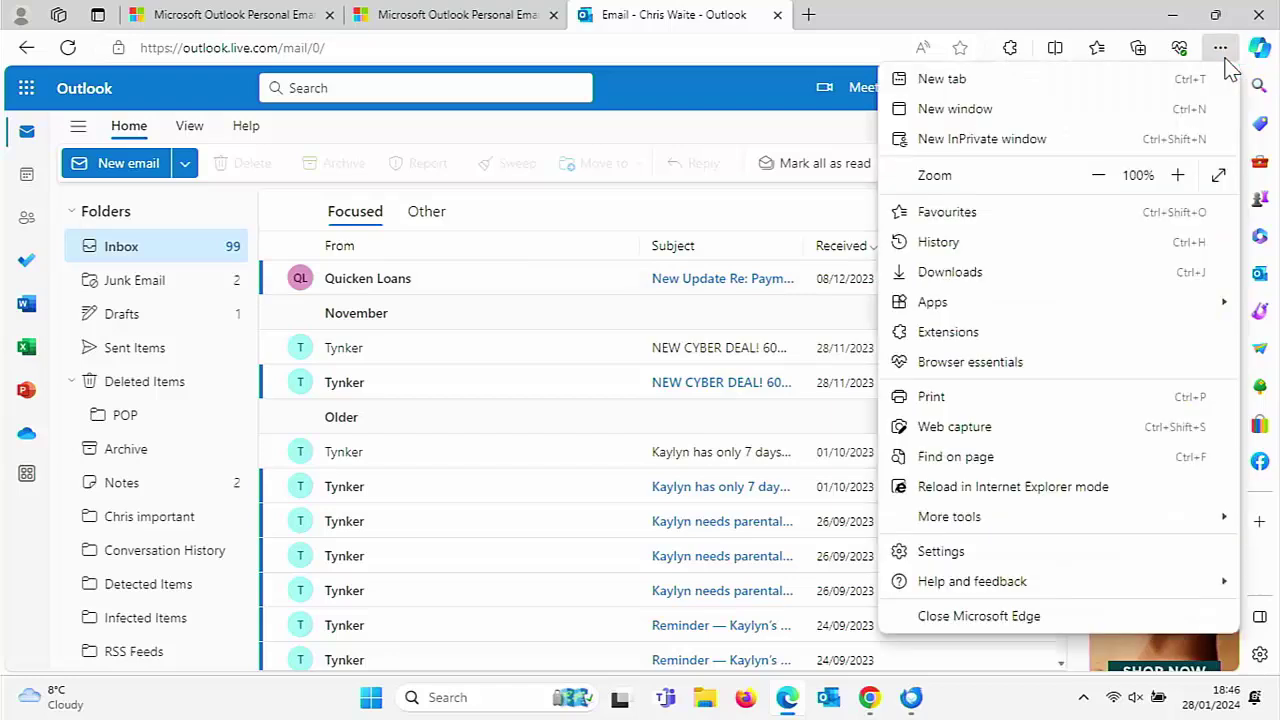
{"action": "left_click", "coordinate": [1080, 148]}
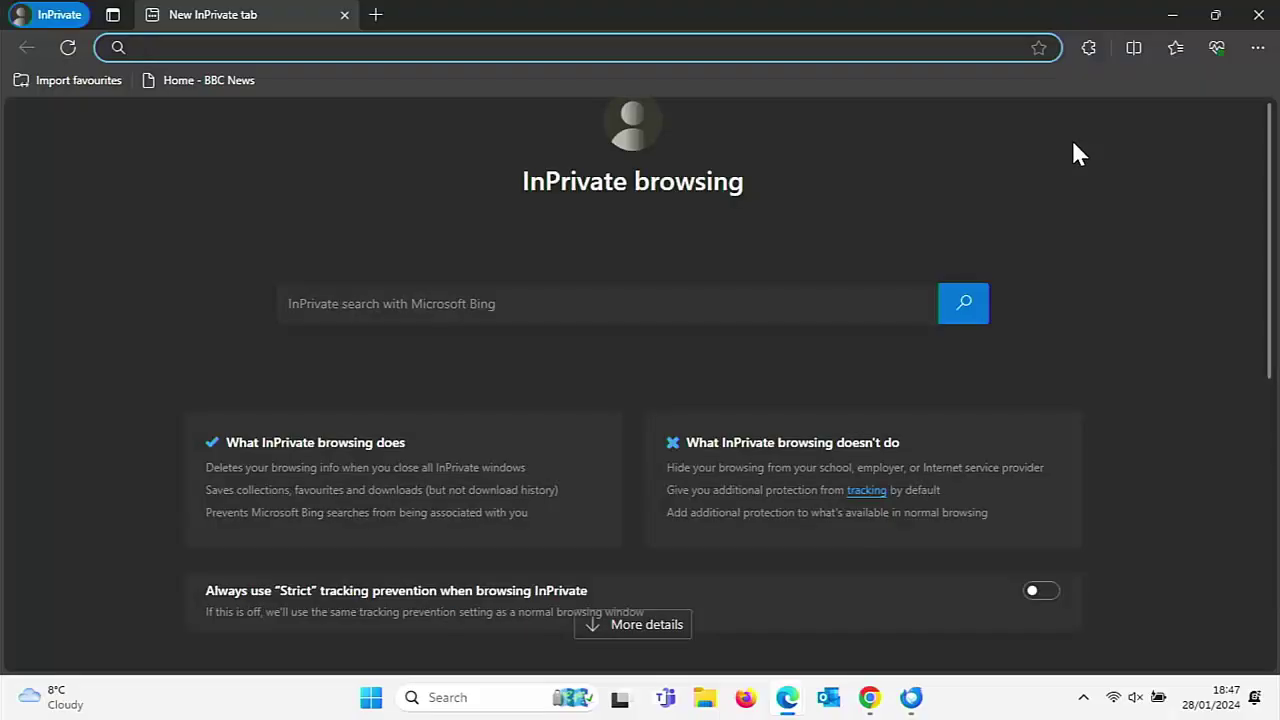
{"action": "type", "text": "ou"}
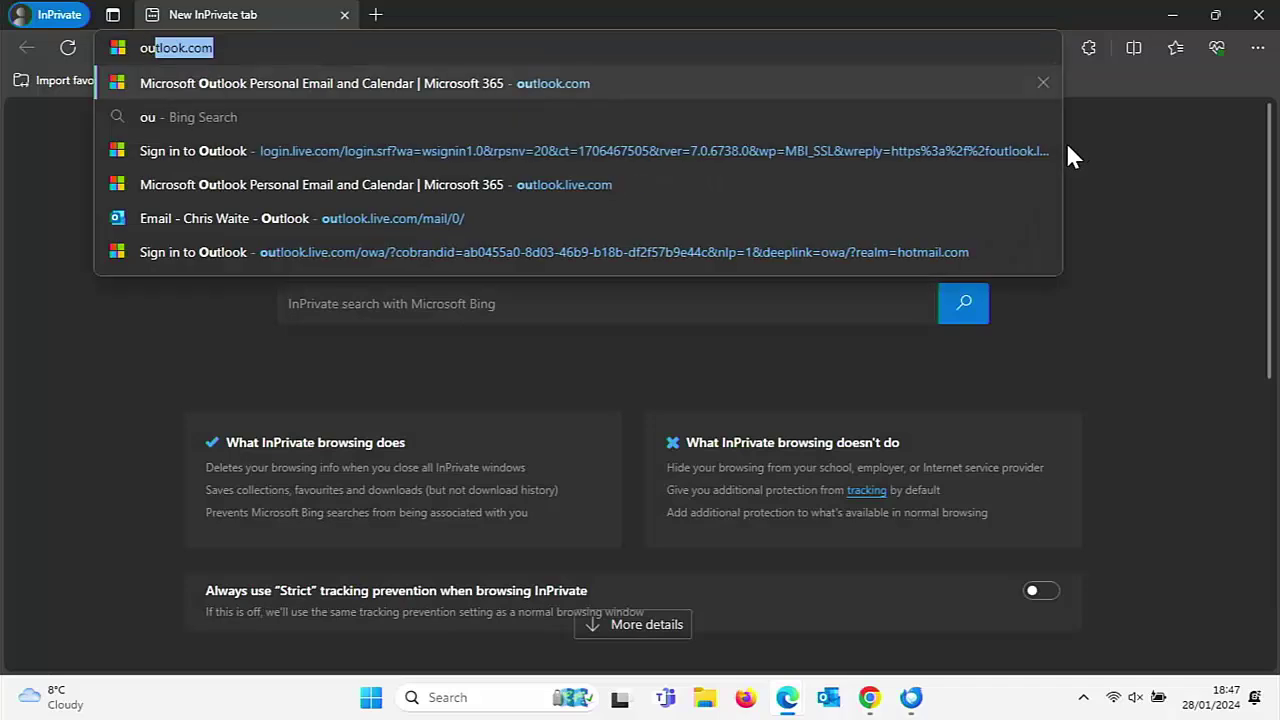
{"action": "type", "text": "tlook.com"}
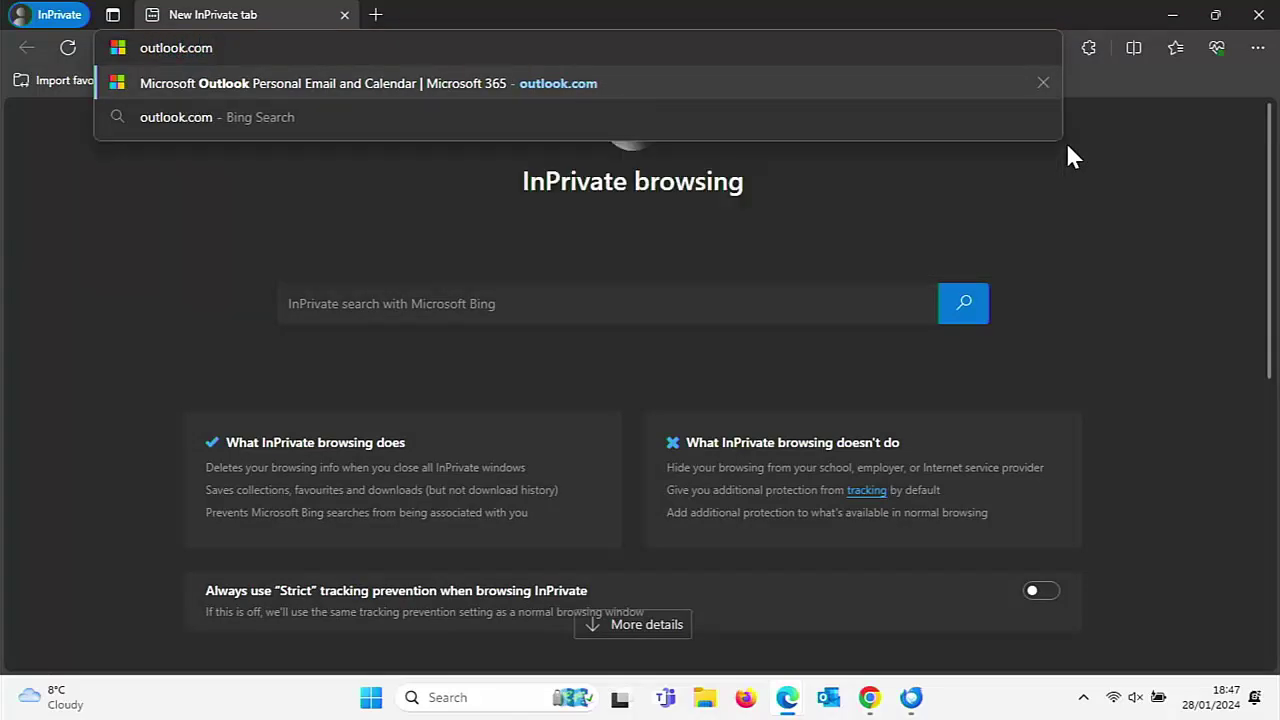
{"action": "key", "text": "Return"}
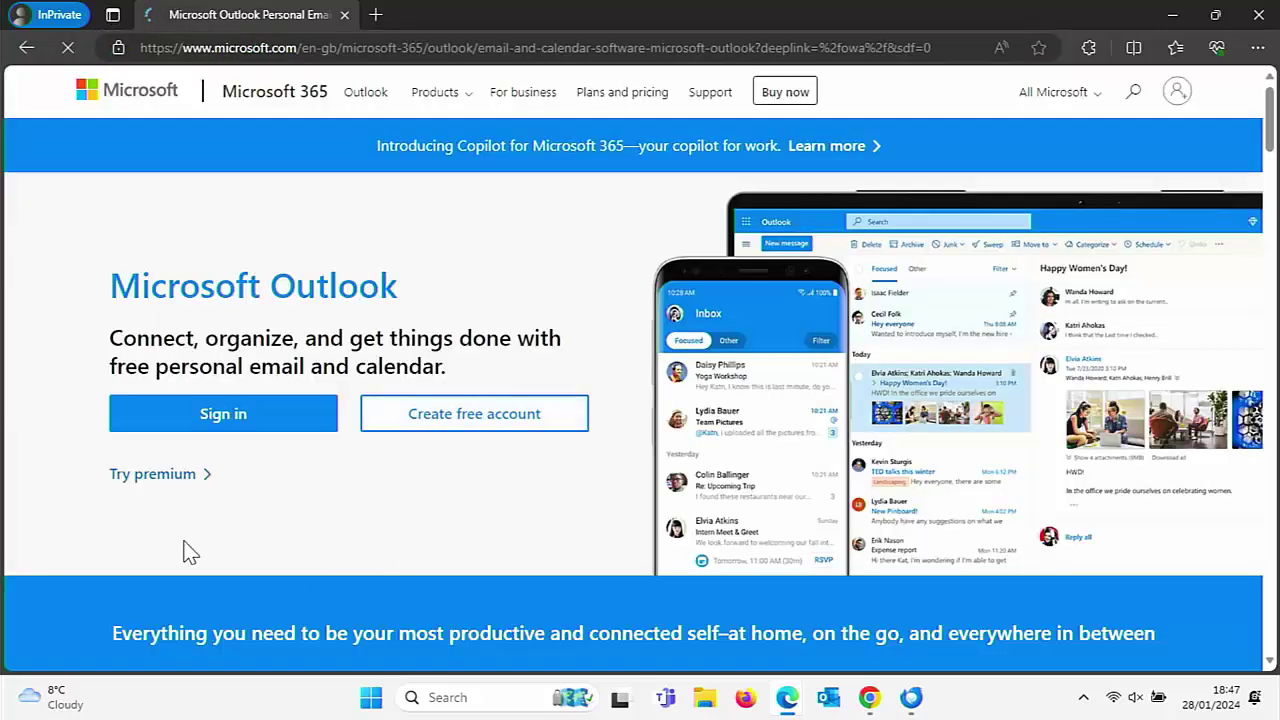
{"action": "left_click", "coordinate": [195, 478]}
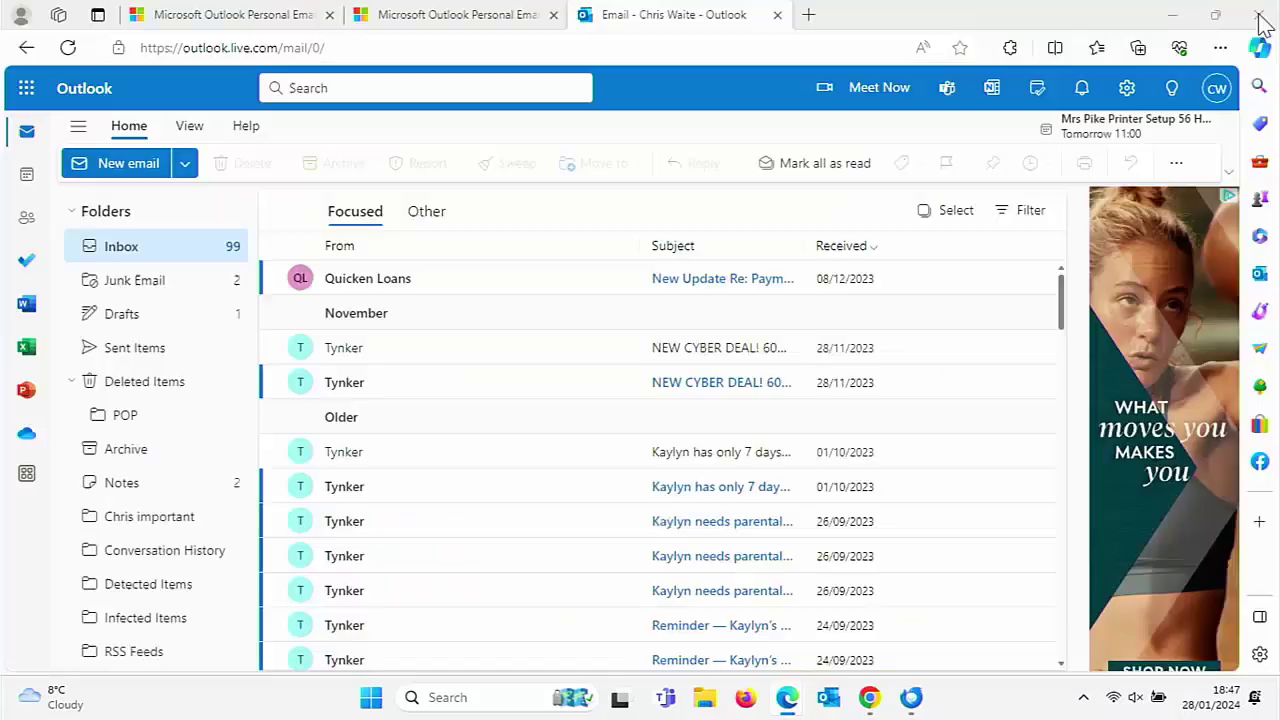
{"action": "left_click", "coordinate": [1258, 14]}
{"action": "left_click", "coordinate": [1258, 14]}
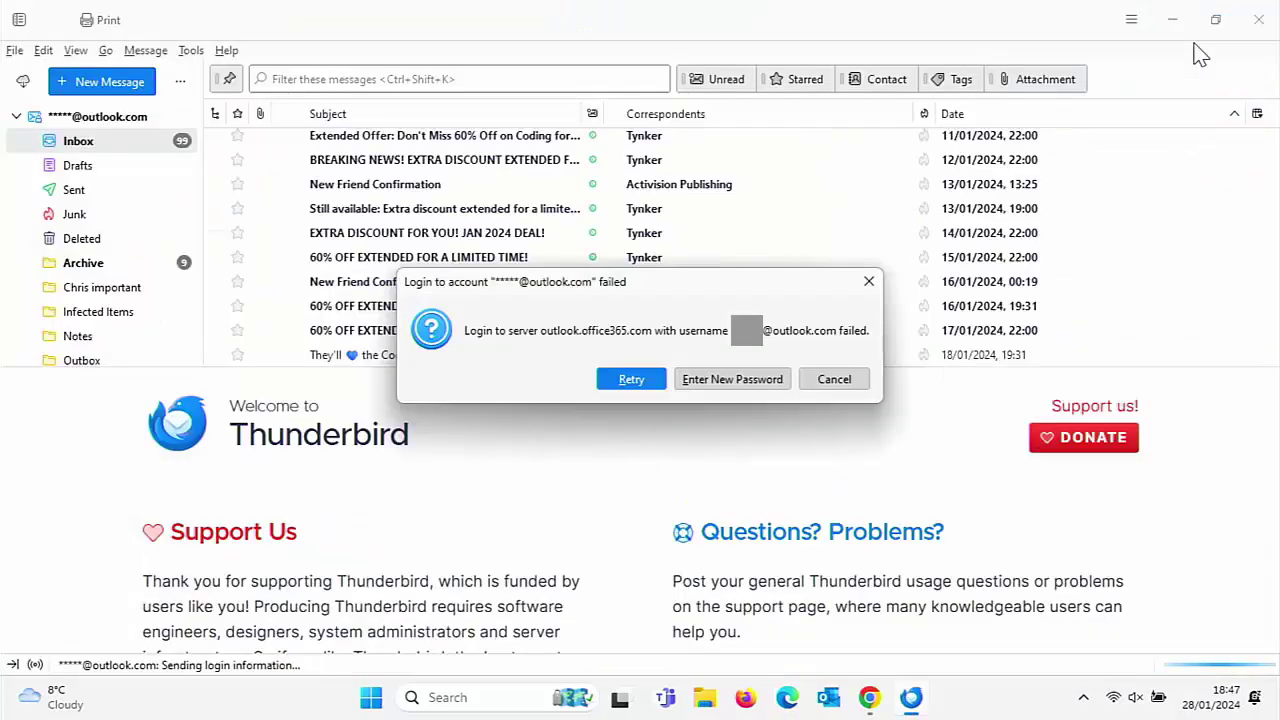
Step: Cancel the Outlook failed-login warning and open Thunderbird's ≡ app menu
{"action": "left_click", "coordinate": [834, 381]}
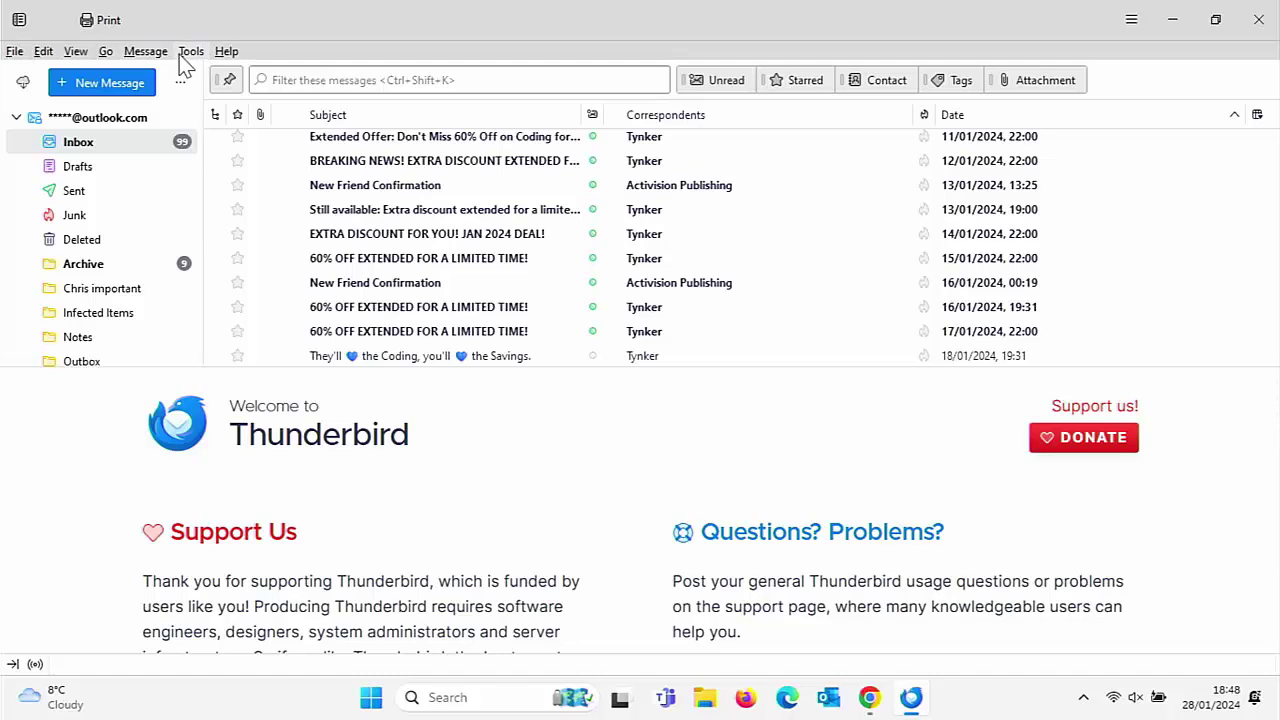
{"action": "left_click", "coordinate": [1131, 22]}
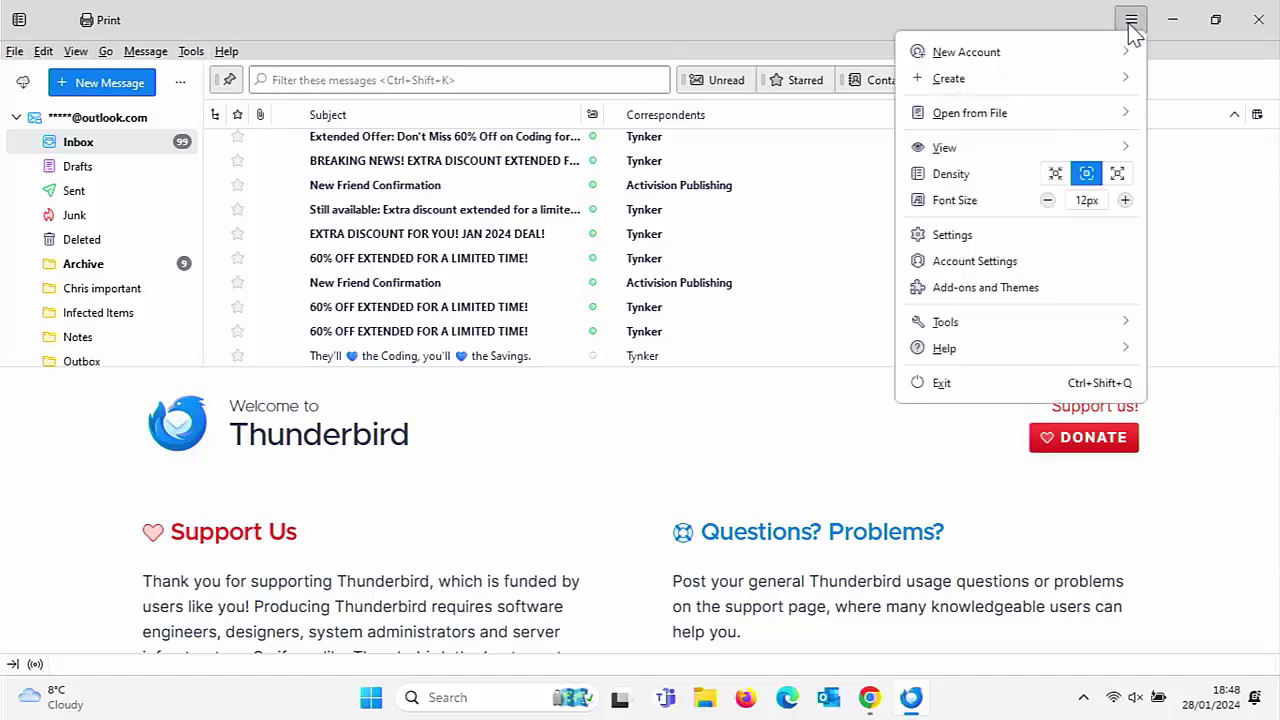
Step: Switch the Outlook account's Server Settings authentication method to OAuth2 and close Account Settings
{"action": "left_click", "coordinate": [1010, 266]}
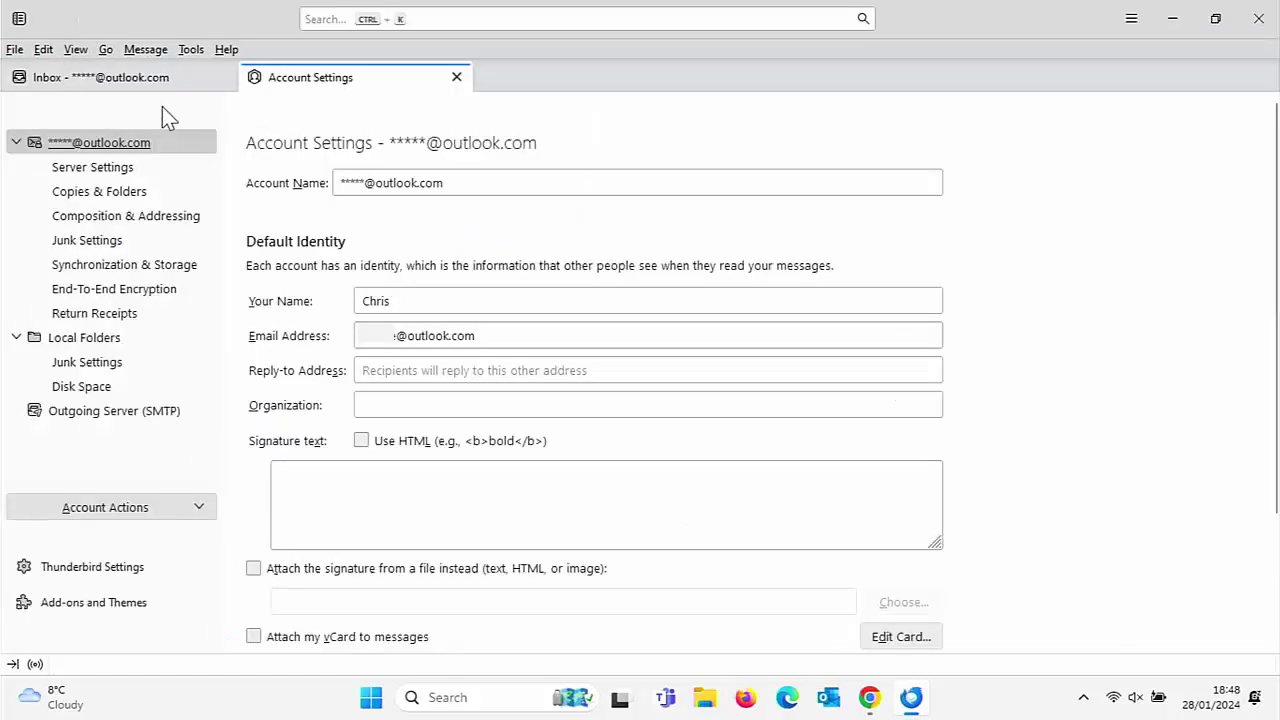
{"action": "left_click", "coordinate": [191, 50]}
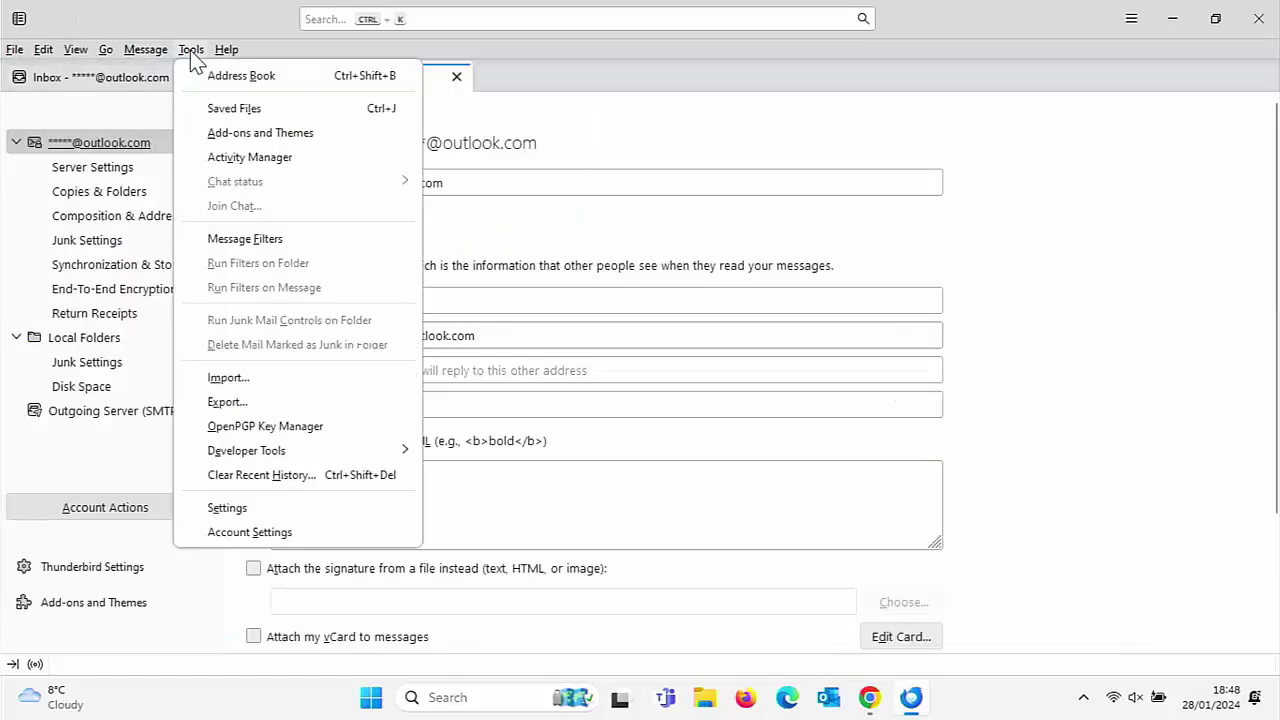
{"action": "left_click", "coordinate": [244, 536]}
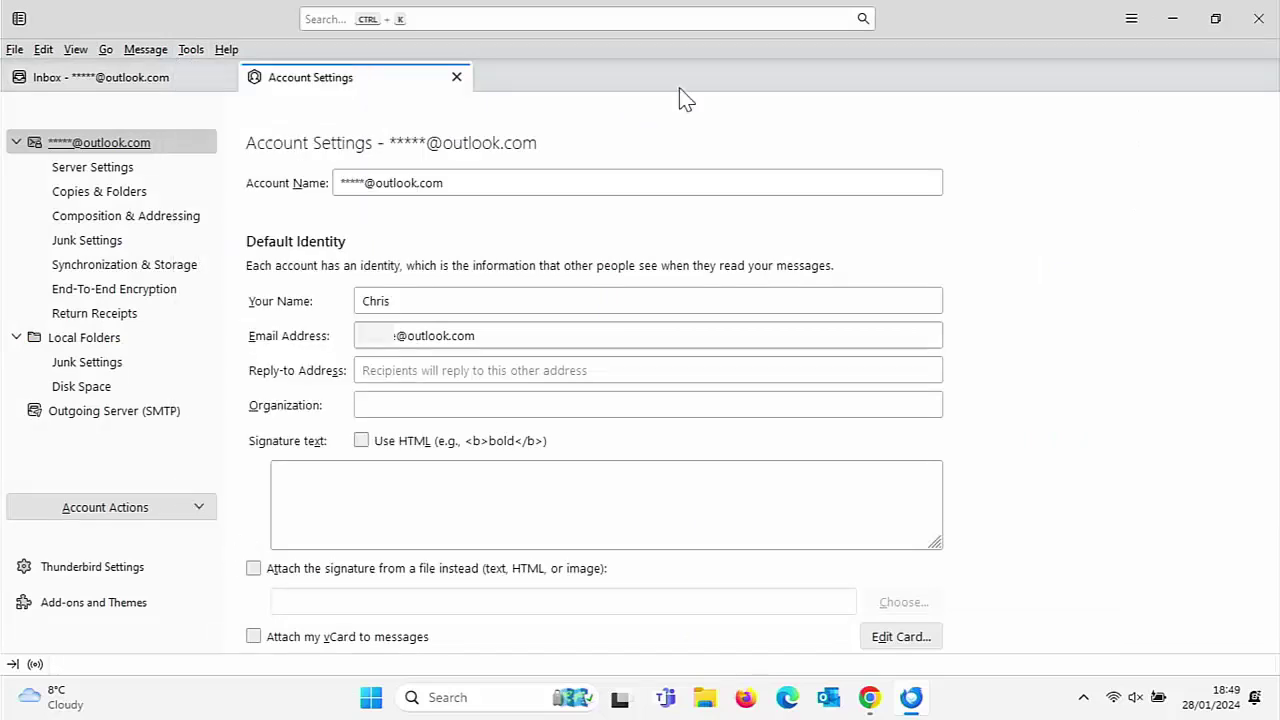
{"action": "left_click", "coordinate": [106, 174]}
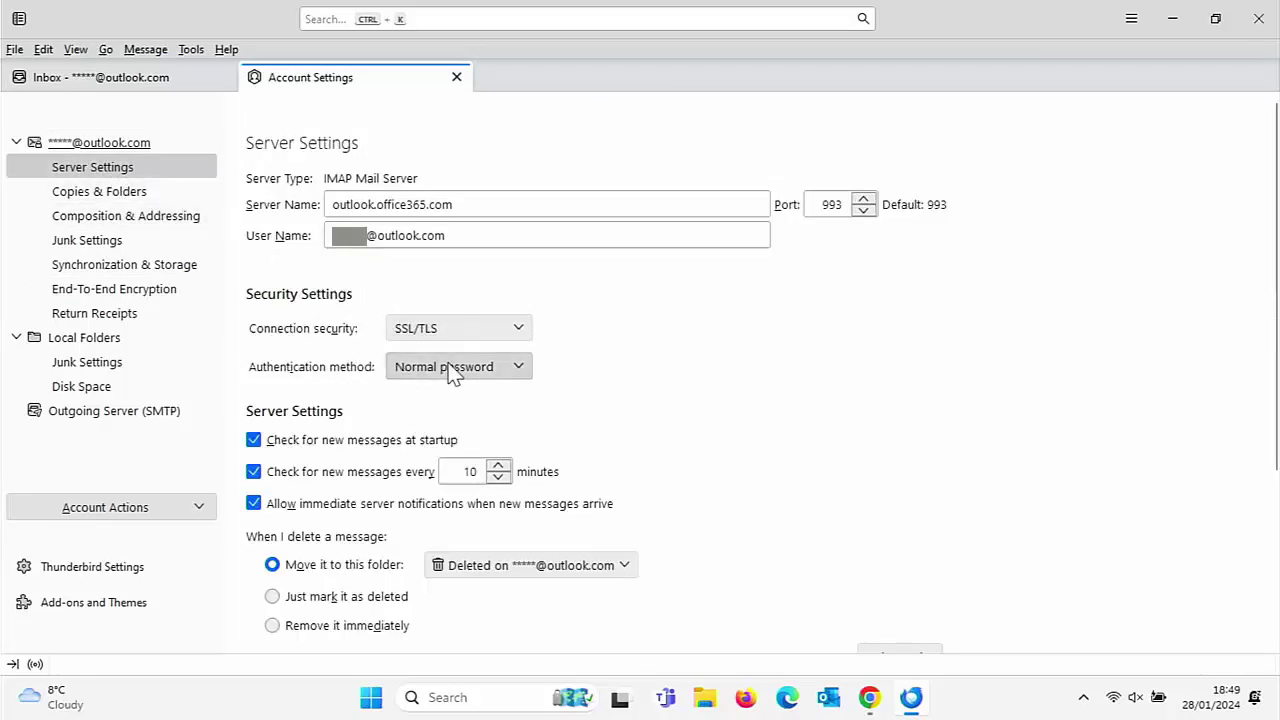
{"action": "left_click", "coordinate": [519, 370]}
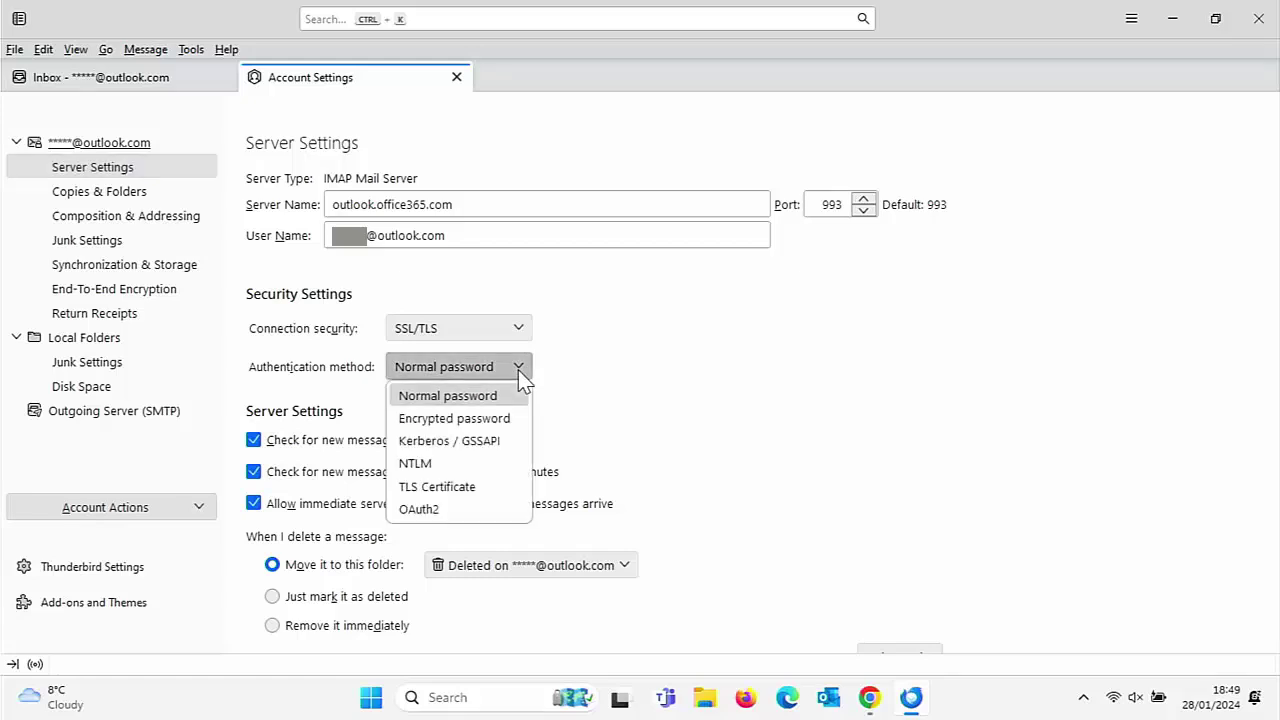
{"action": "left_click", "coordinate": [450, 518]}
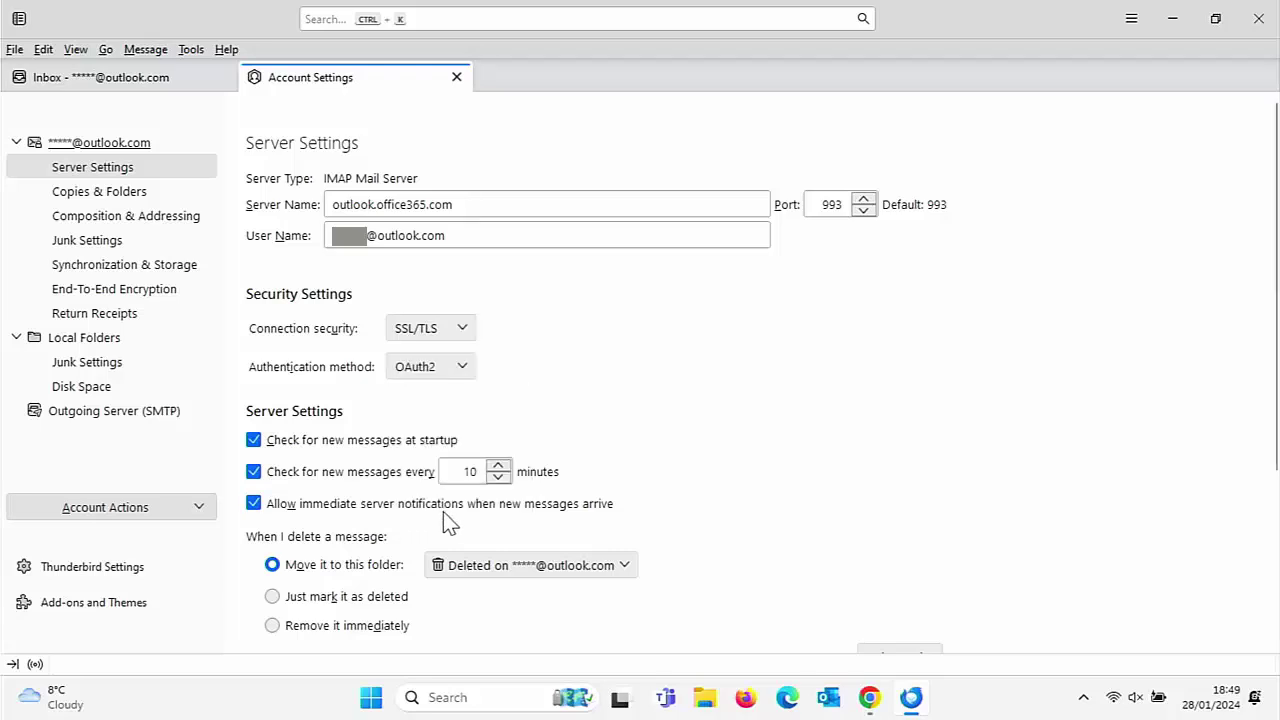
{"action": "left_click", "coordinate": [457, 78]}
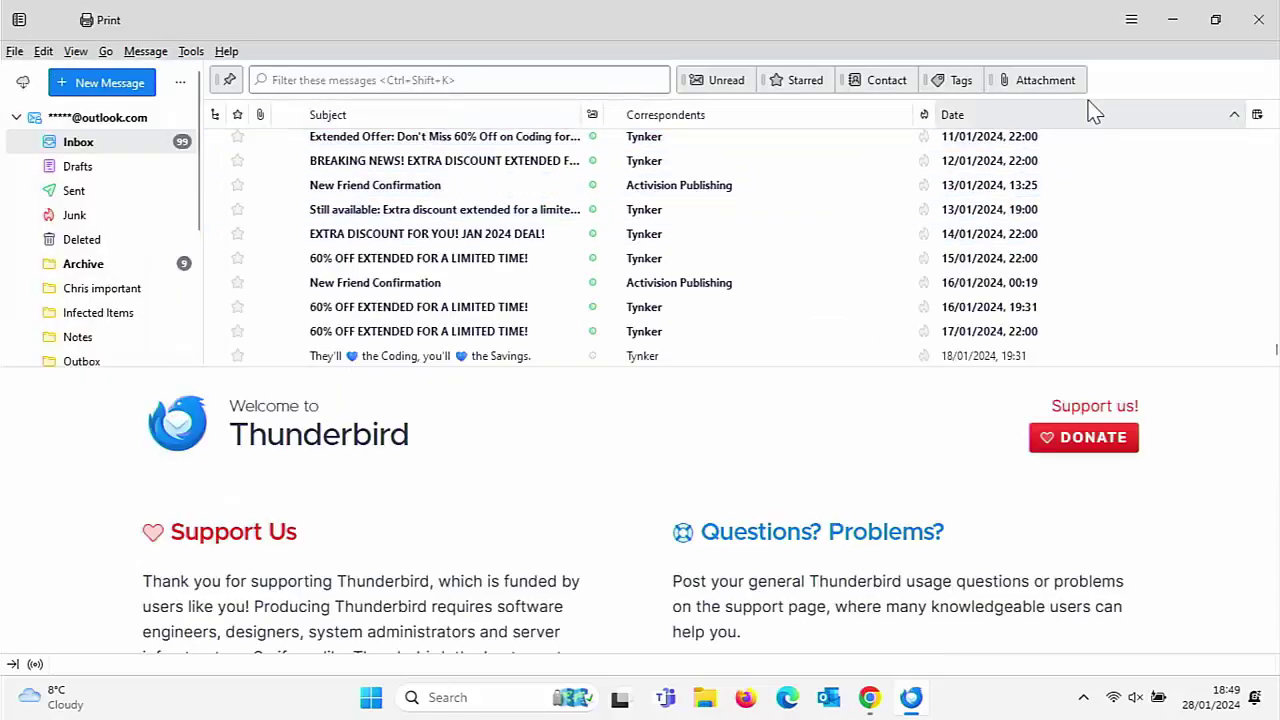
Step: Restart Thunderbird from its desktop shortcut and accept Microsoft's mailbox access request
{"action": "left_click", "coordinate": [1259, 33]}
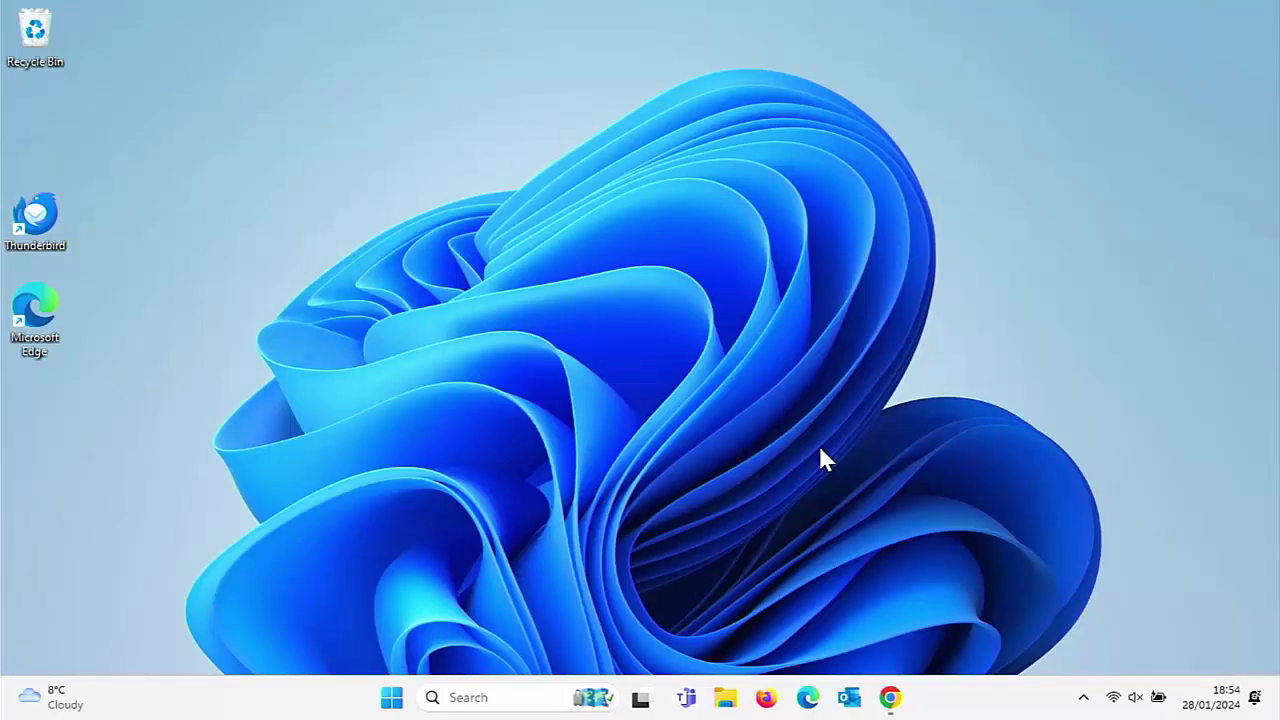
{"action": "double_click", "coordinate": [47, 237]}
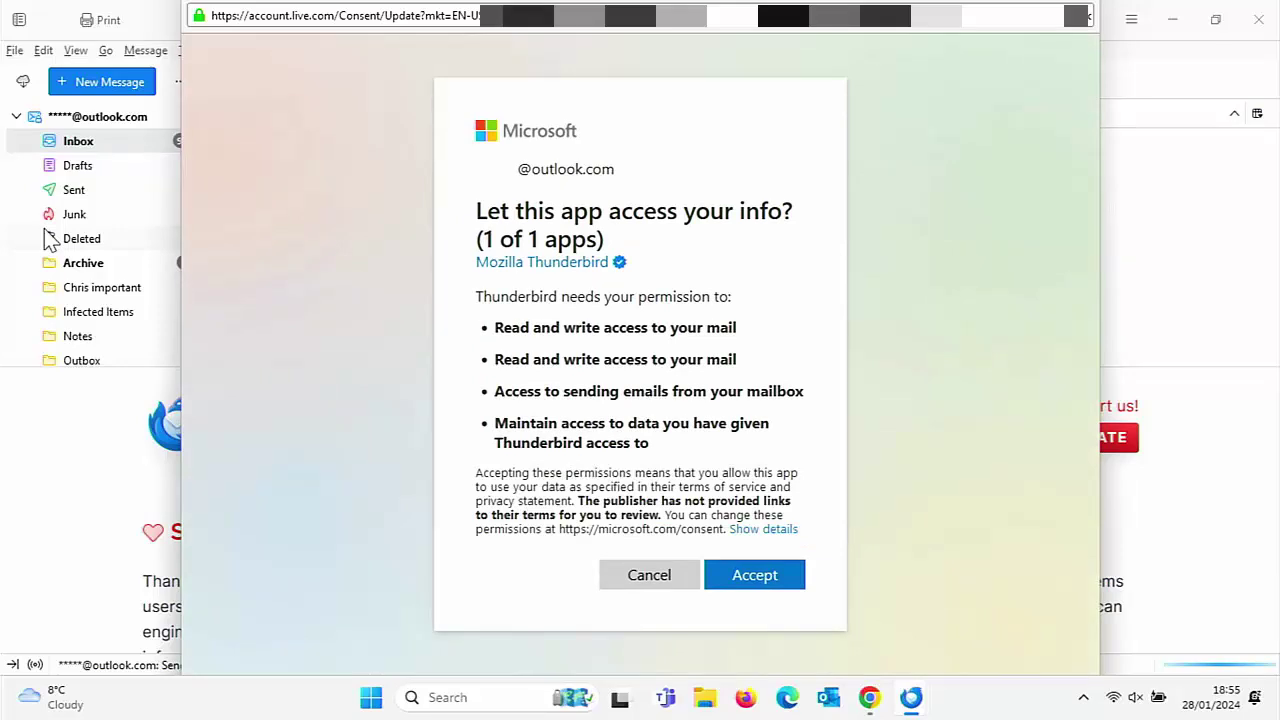
{"action": "left_click", "coordinate": [762, 585]}
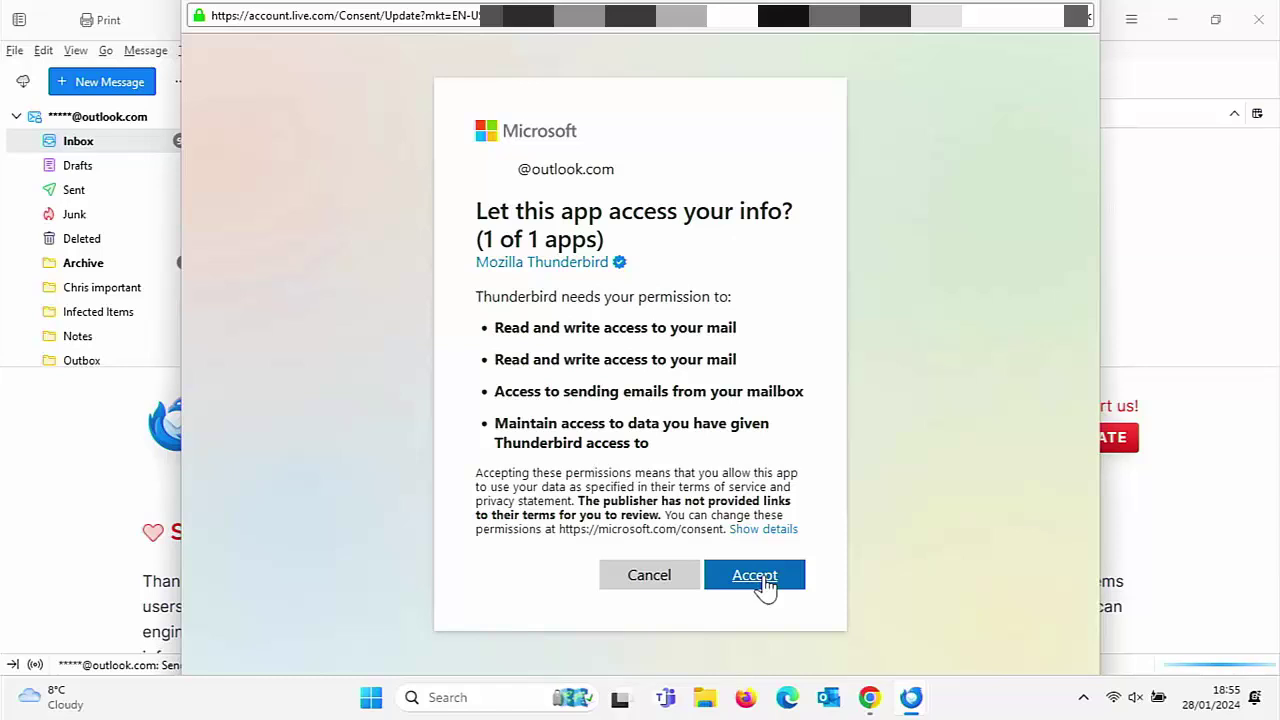
{"action": "left_click", "coordinate": [762, 582]}
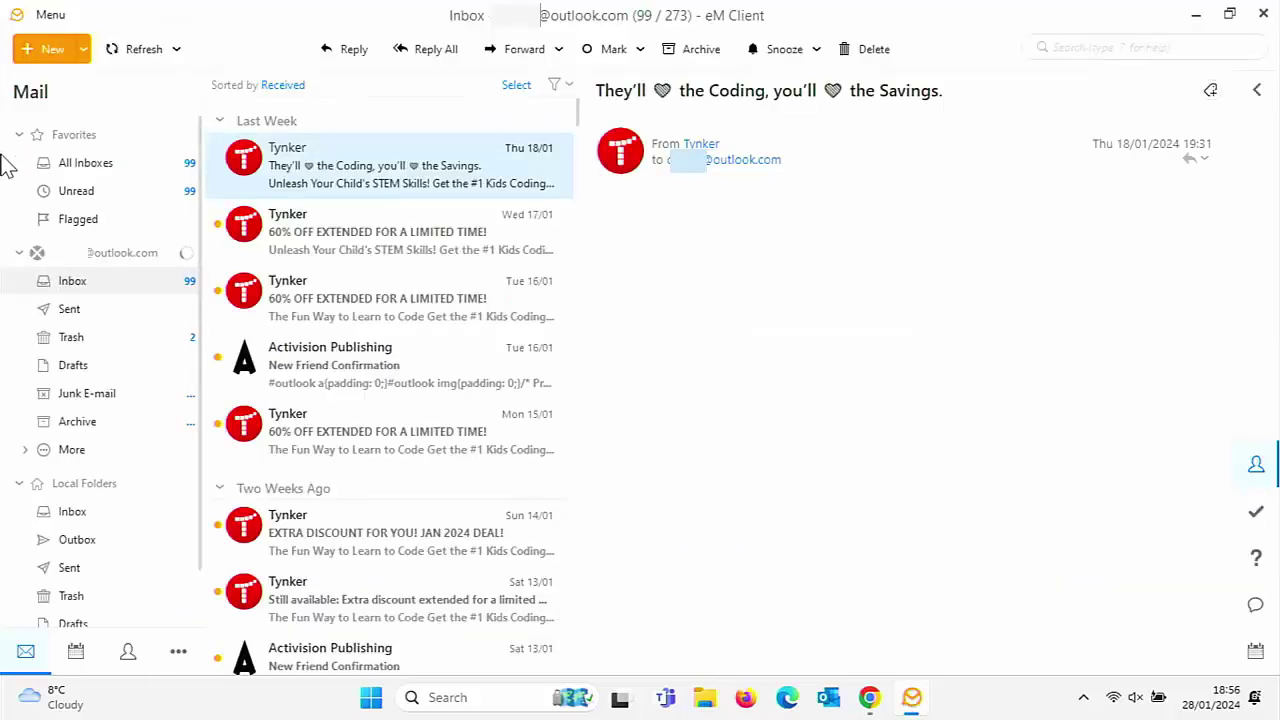
Step: Open Menu > Accounts and start adding a new account
{"action": "left_click", "coordinate": [50, 15]}
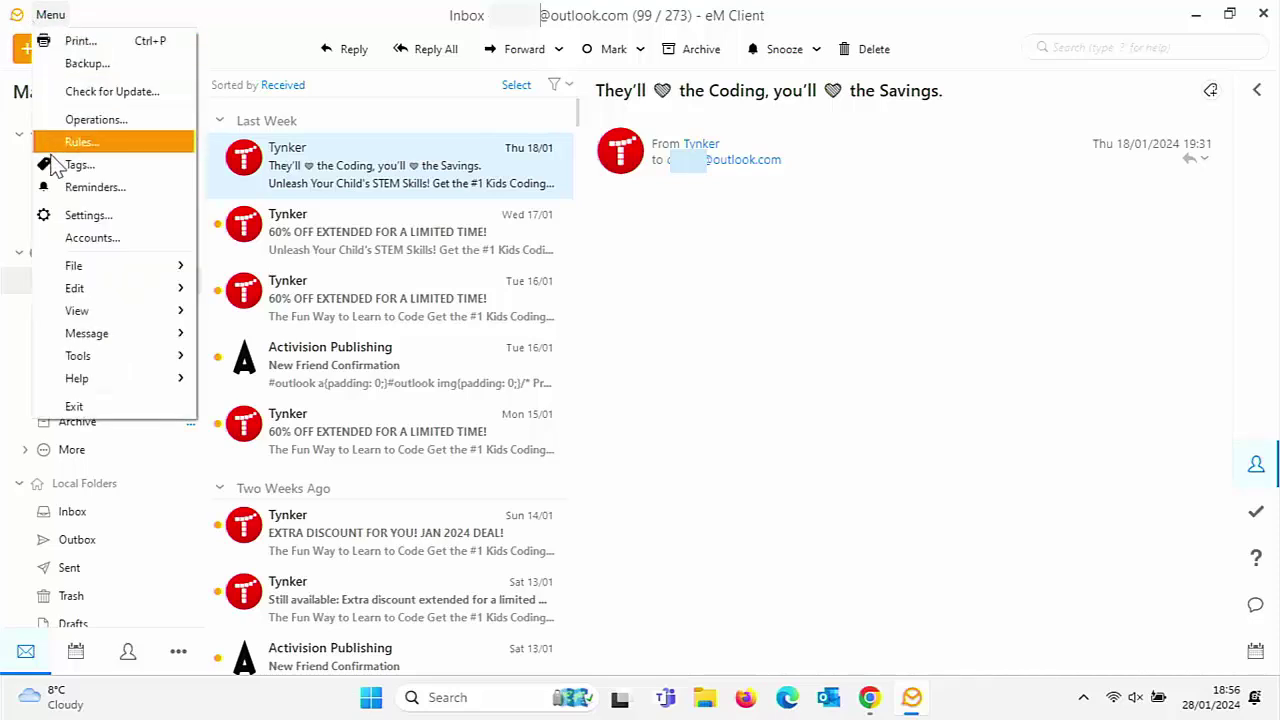
{"action": "left_click", "coordinate": [80, 244]}
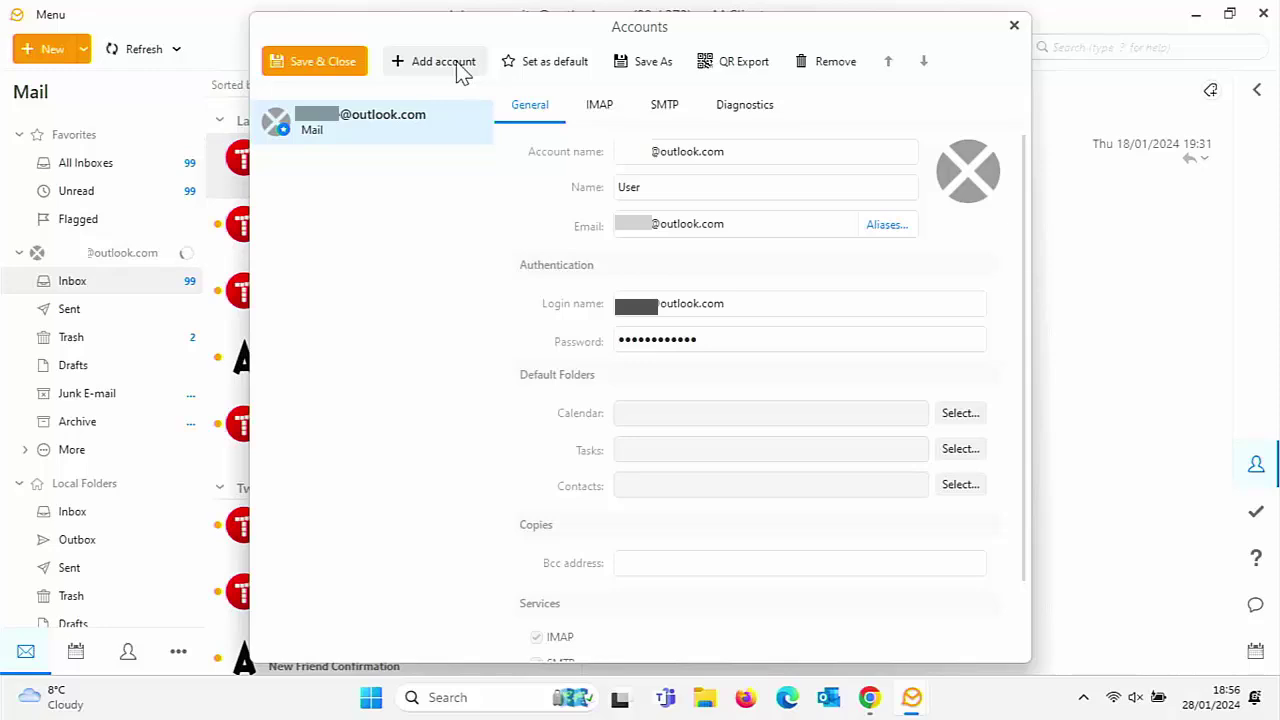
{"action": "left_click", "coordinate": [458, 68]}
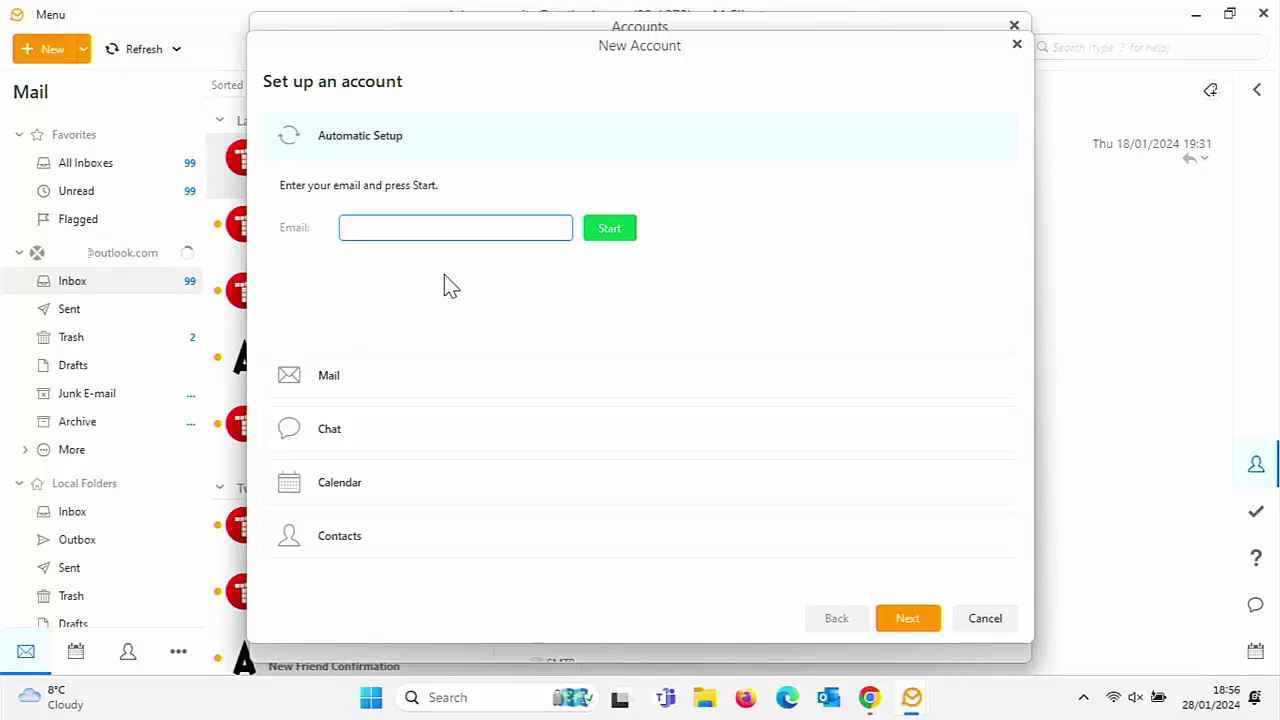
Step: Paste the Outlook.com e-mail address into Automatic Setup and replace 'User' with the user's own name
{"action": "key", "text": "ctrl+v"}
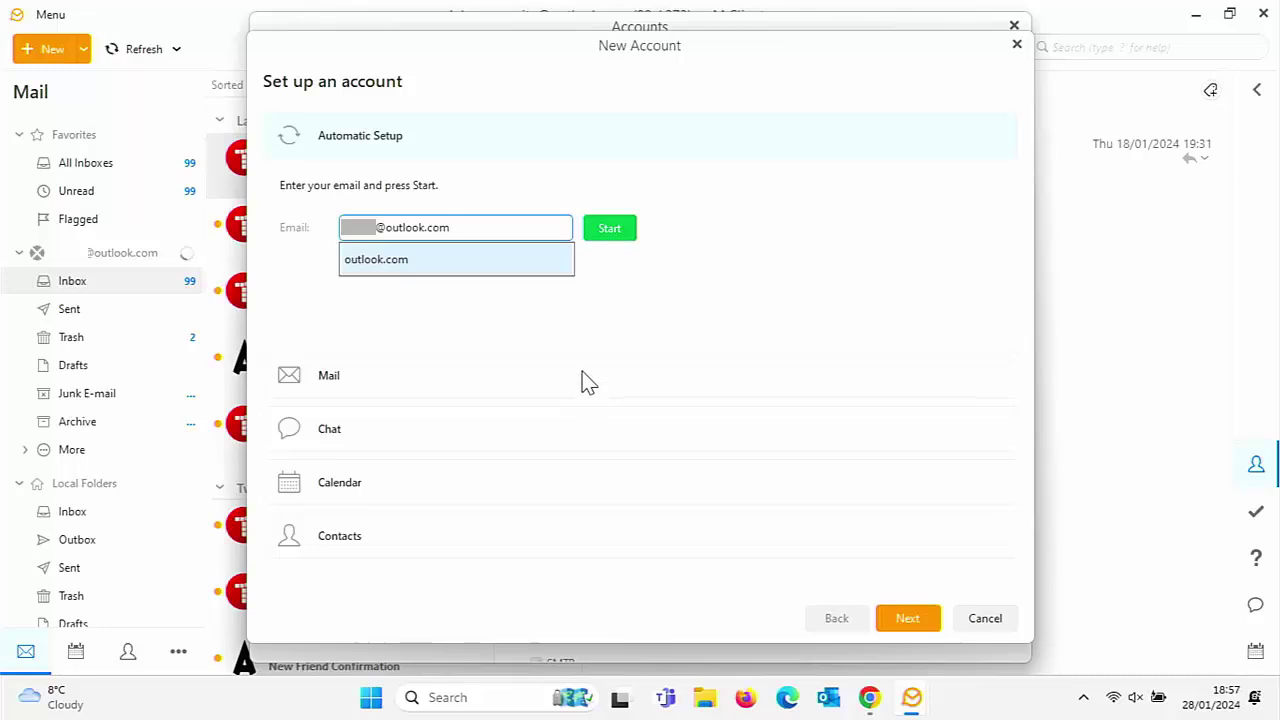
{"action": "key", "text": "Return"}
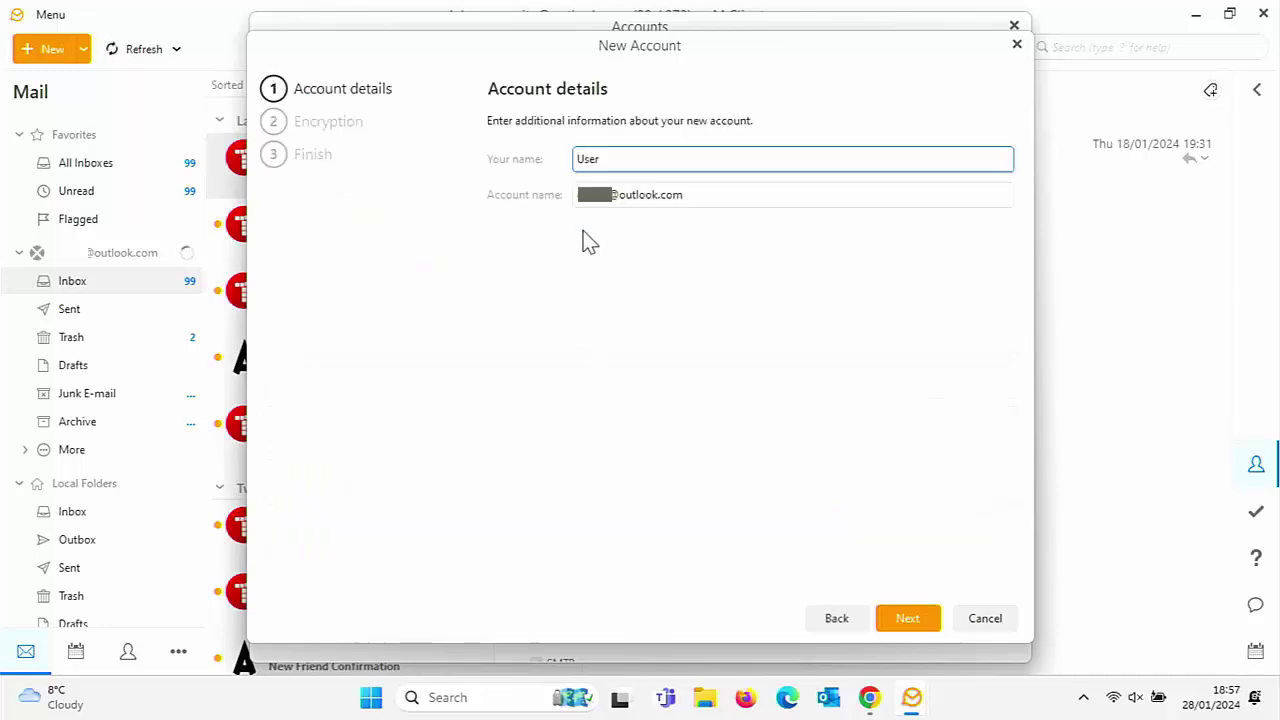
{"action": "left_click_drag", "start_coordinate": [620, 160], "coordinate": [506, 157]}
{"action": "type", "text": "Chris"}
Step: Choose Continue without encryption and finish the new account wizard
{"action": "left_click", "coordinate": [905, 622]}
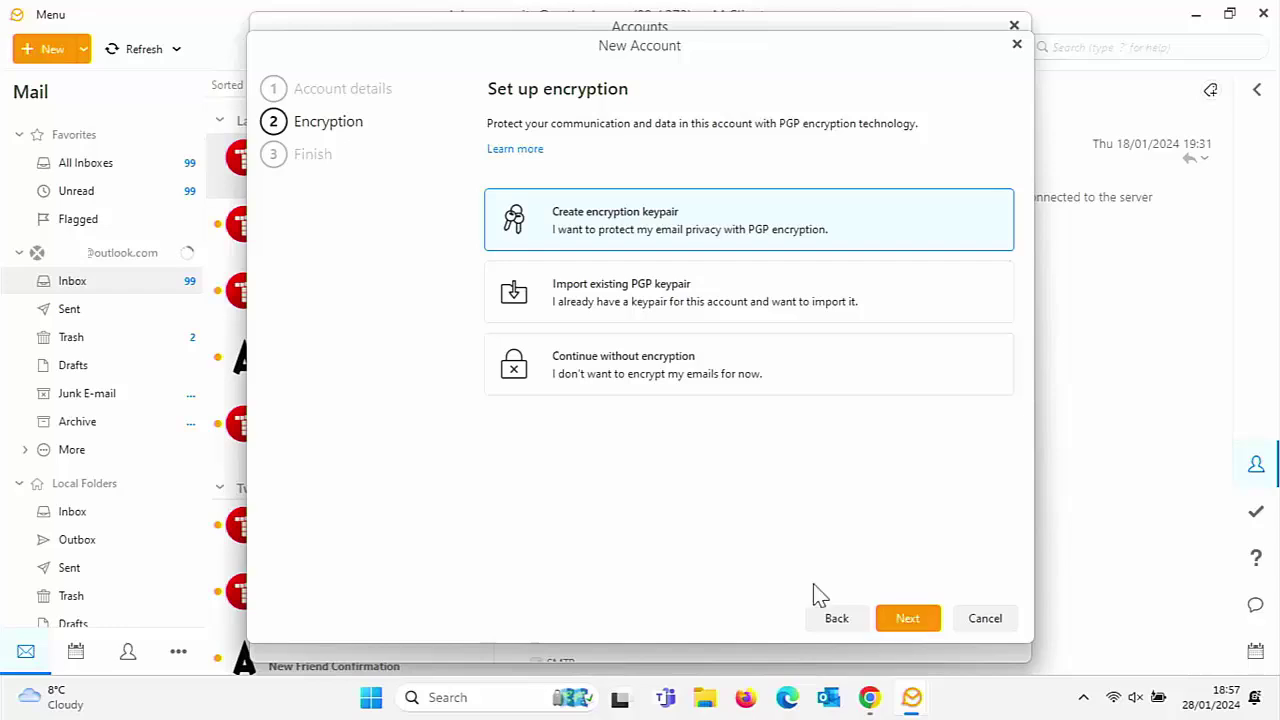
{"action": "left_click", "coordinate": [794, 353]}
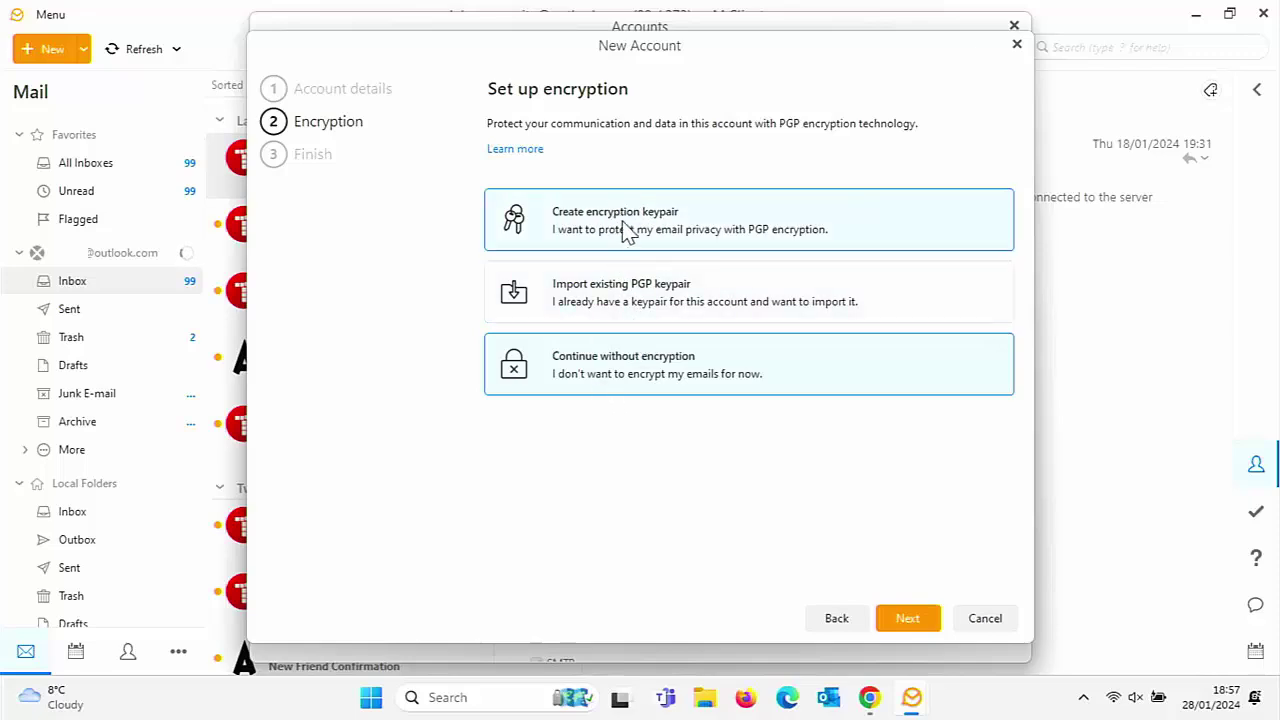
{"action": "left_click", "coordinate": [905, 620]}
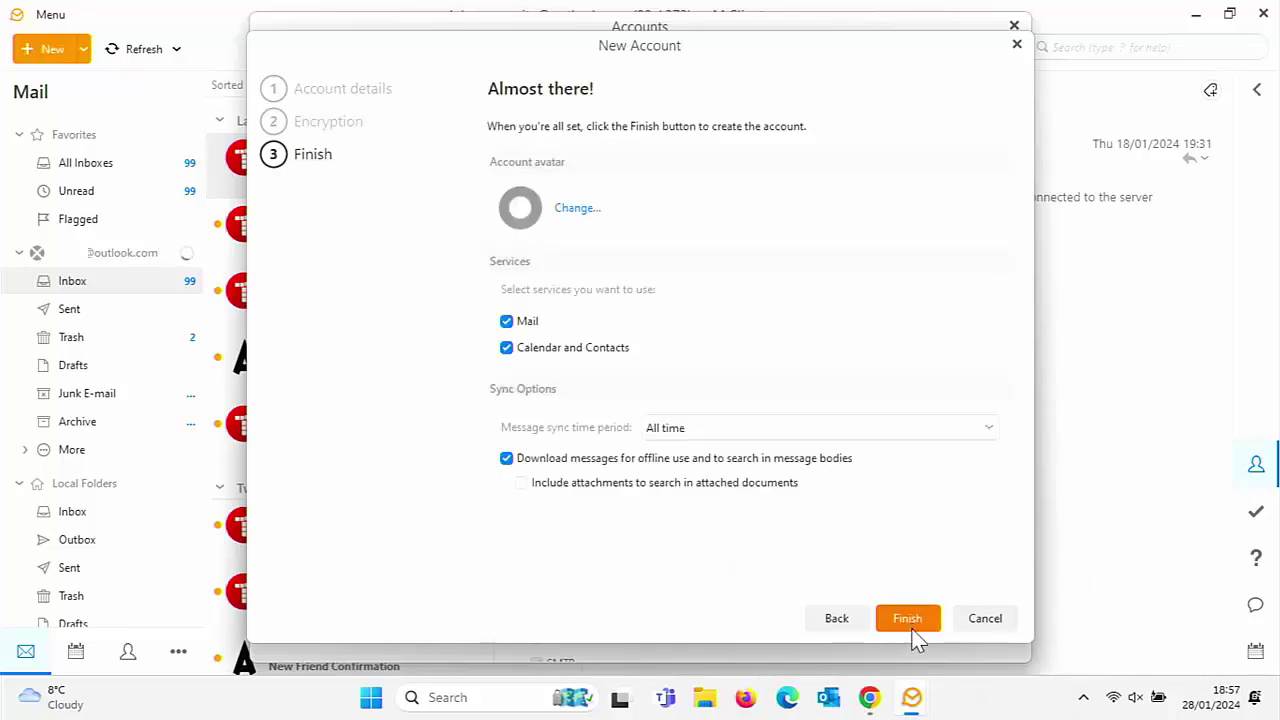
{"action": "left_click", "coordinate": [906, 628]}
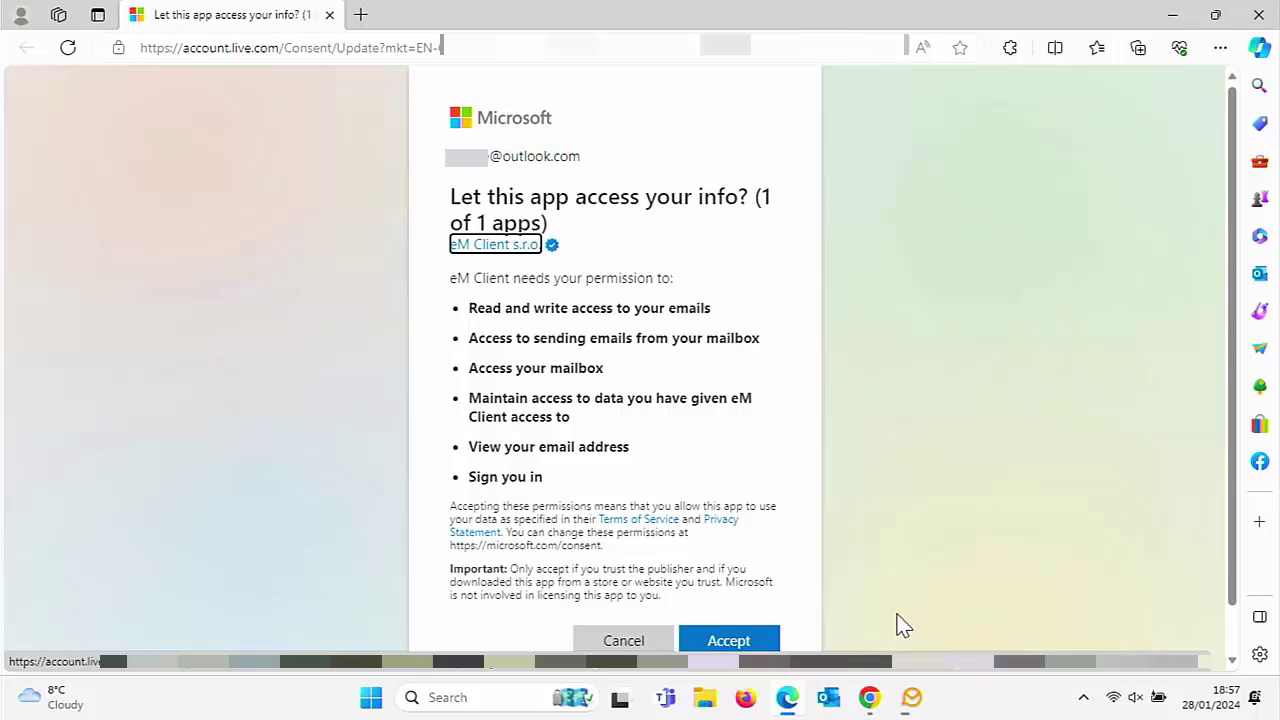
Step: Accept eM Client's permission request and let the browser open eM Client
{"action": "left_click", "coordinate": [744, 643]}
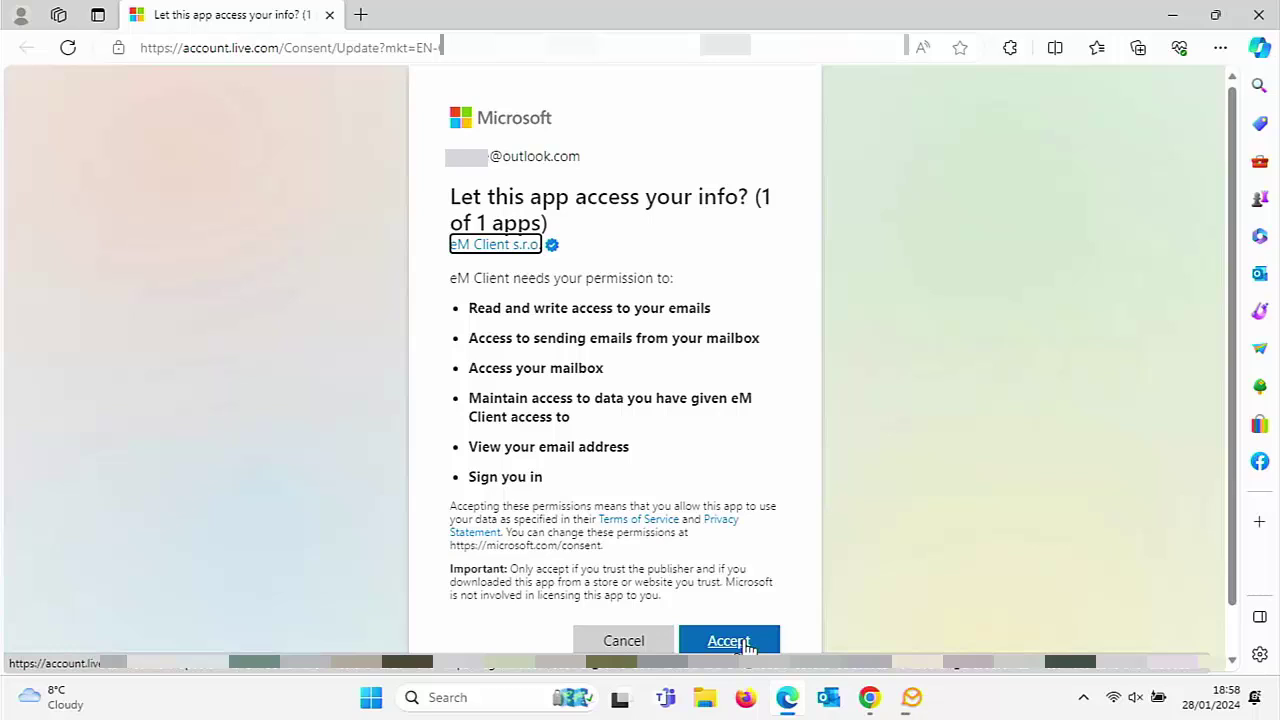
{"action": "left_click", "coordinate": [748, 645]}
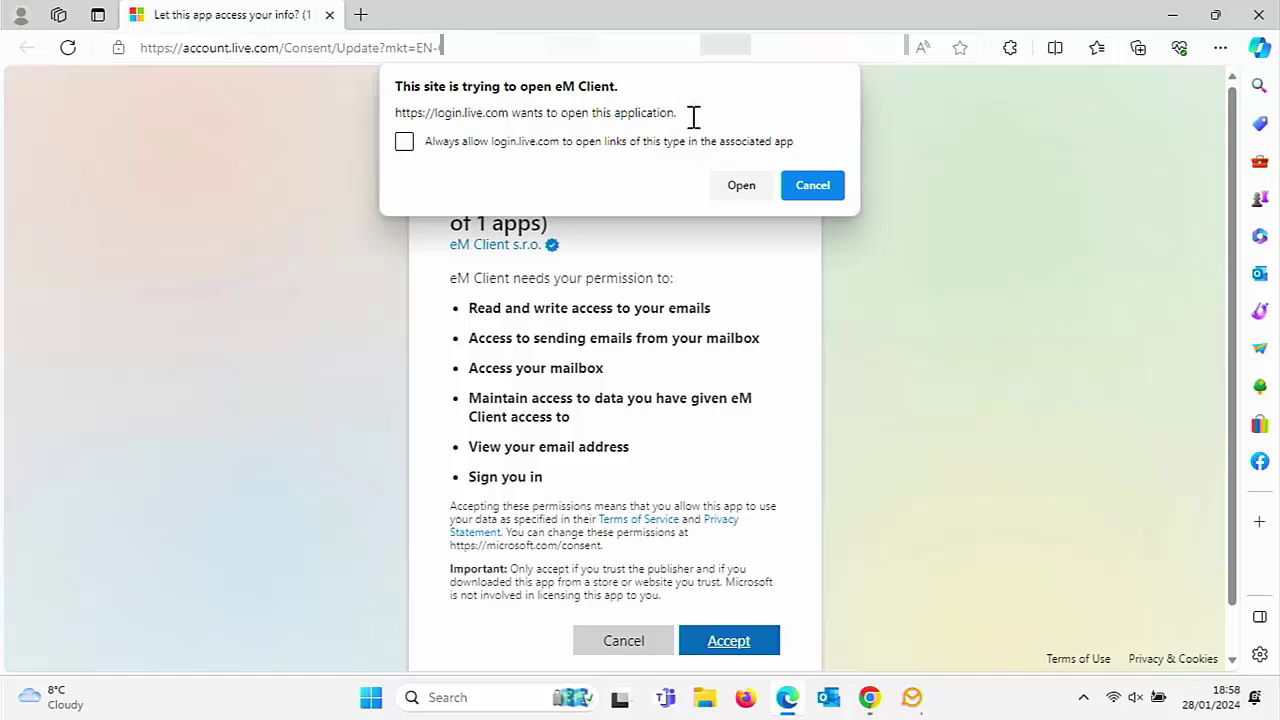
{"action": "left_click", "coordinate": [727, 195]}
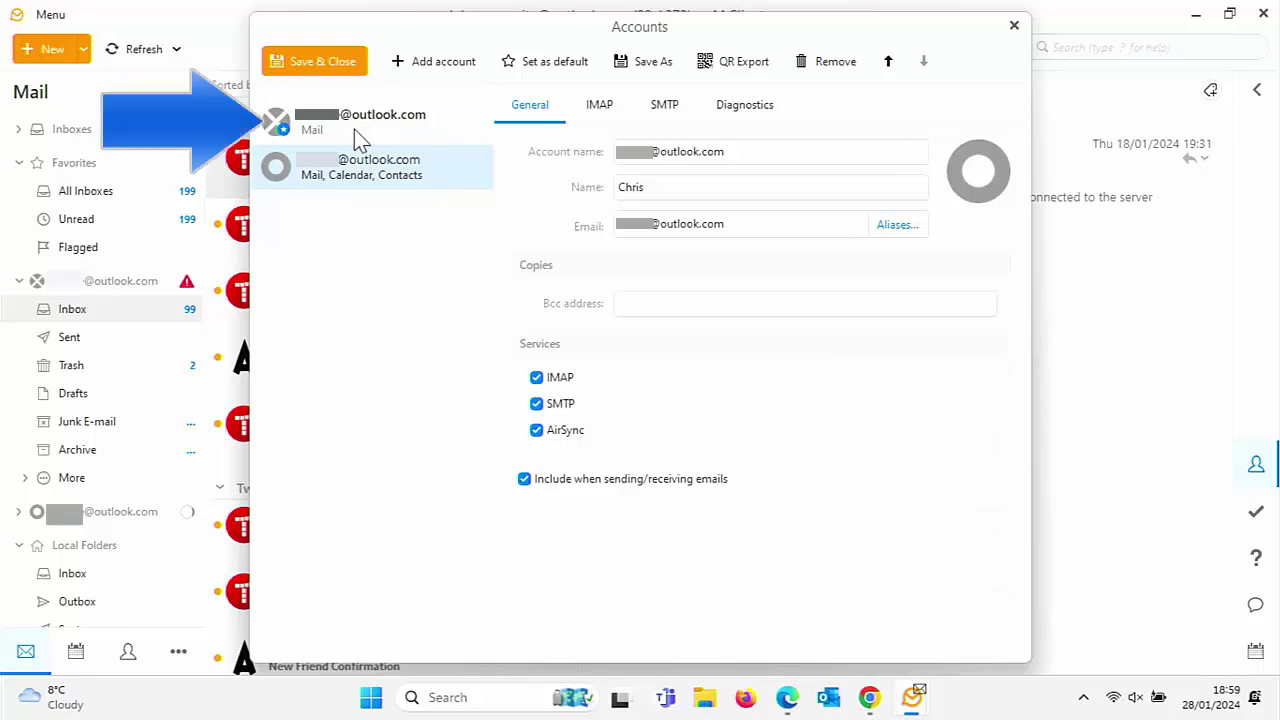
Step: Select the old mail-only account, decline its removal with No, and close the Accounts window
{"action": "left_click", "coordinate": [354, 129]}
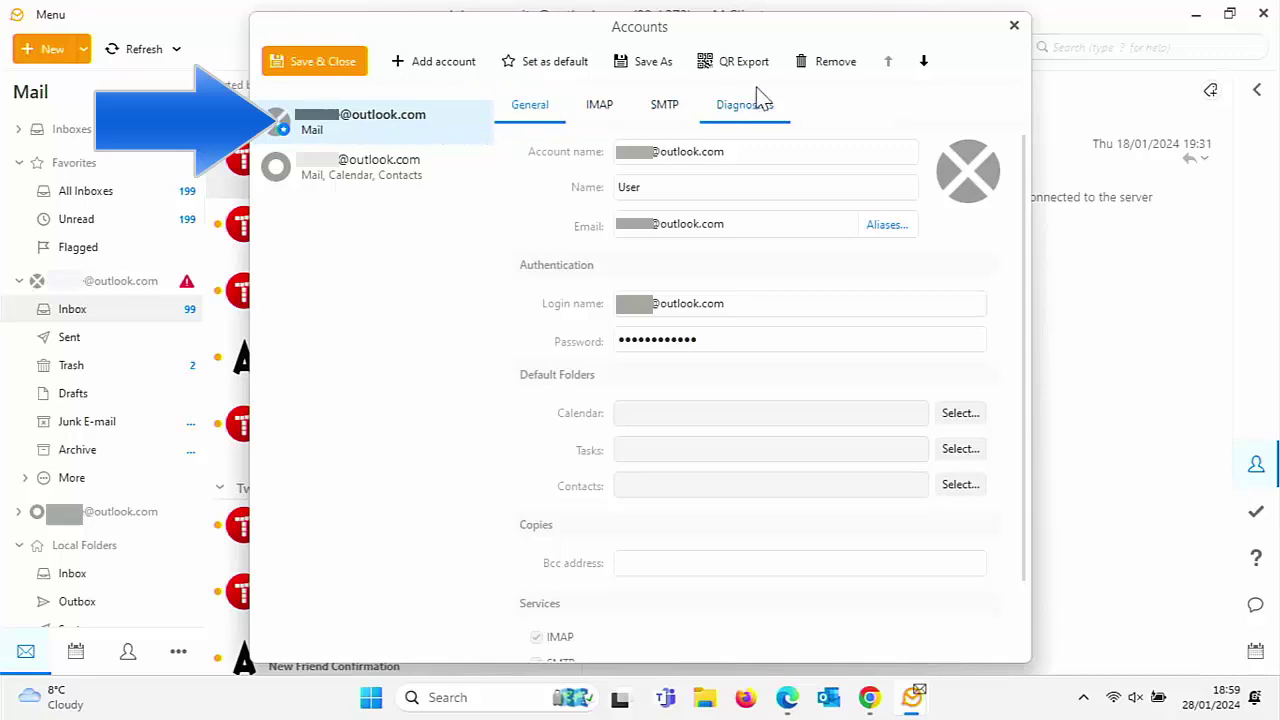
{"action": "left_click", "coordinate": [835, 62]}
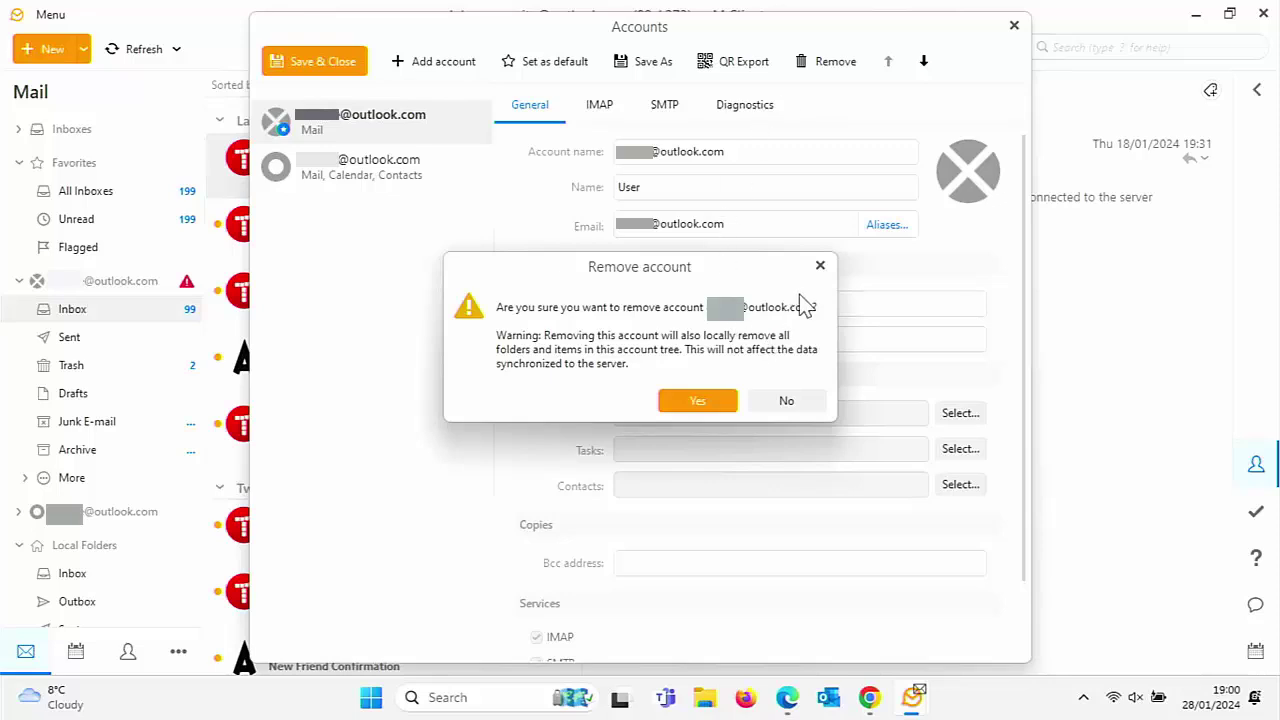
{"action": "left_click", "coordinate": [787, 401]}
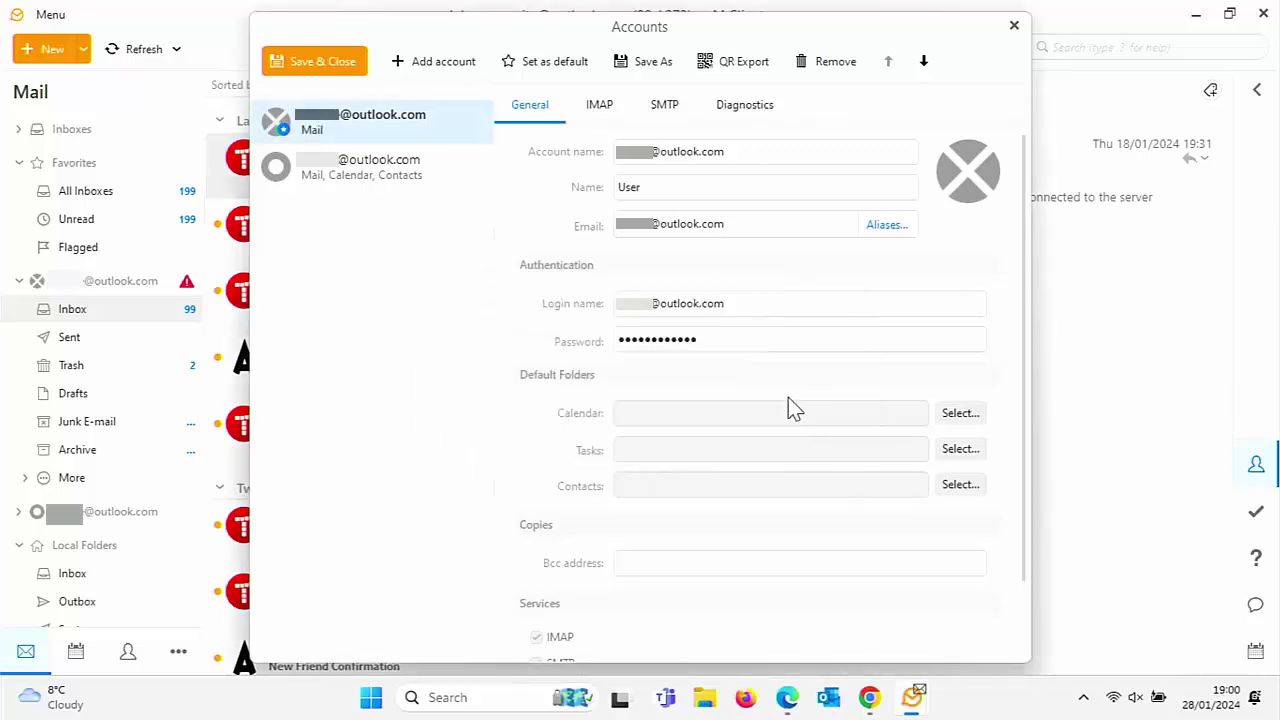
{"action": "left_click", "coordinate": [1013, 26]}
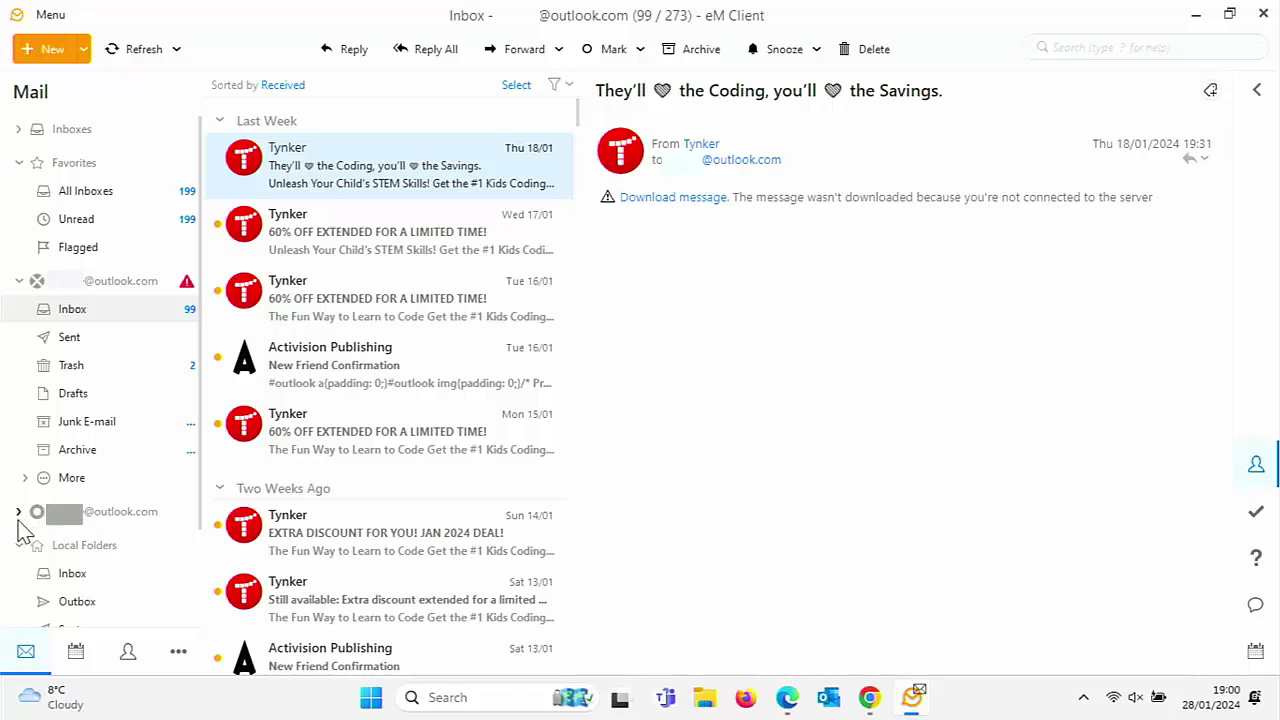
Step: Expand the new outlook.com account's folders and open its Inbox with 275 synced messages
{"action": "left_click", "coordinate": [20, 511]}
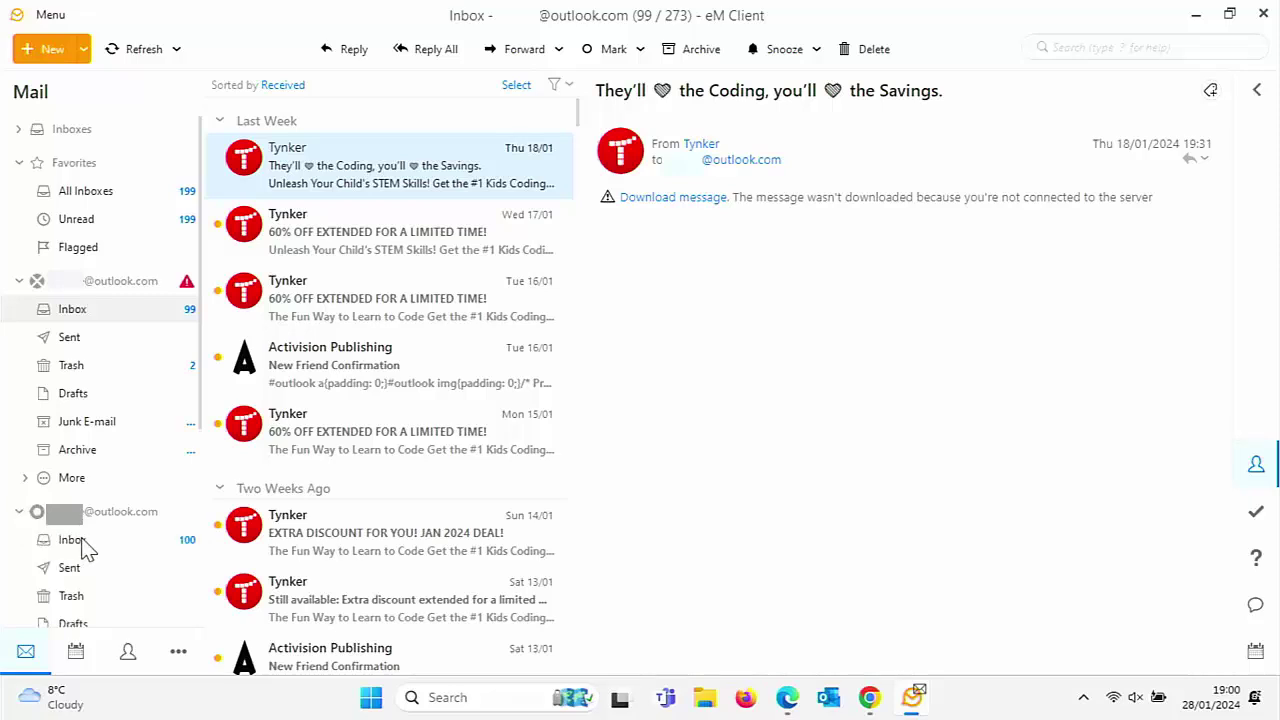
{"action": "scroll", "coordinate": [80, 543], "scroll_direction": "down", "scroll_amount": 3}
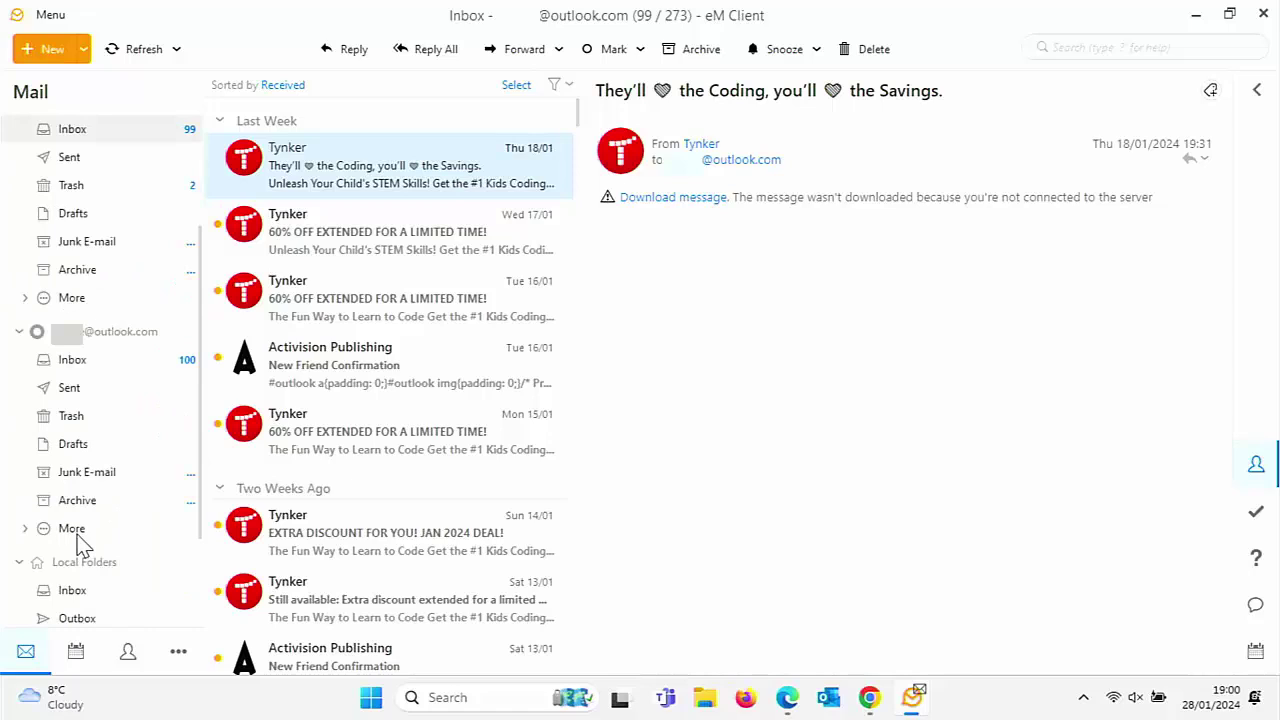
{"action": "left_click", "coordinate": [73, 369]}
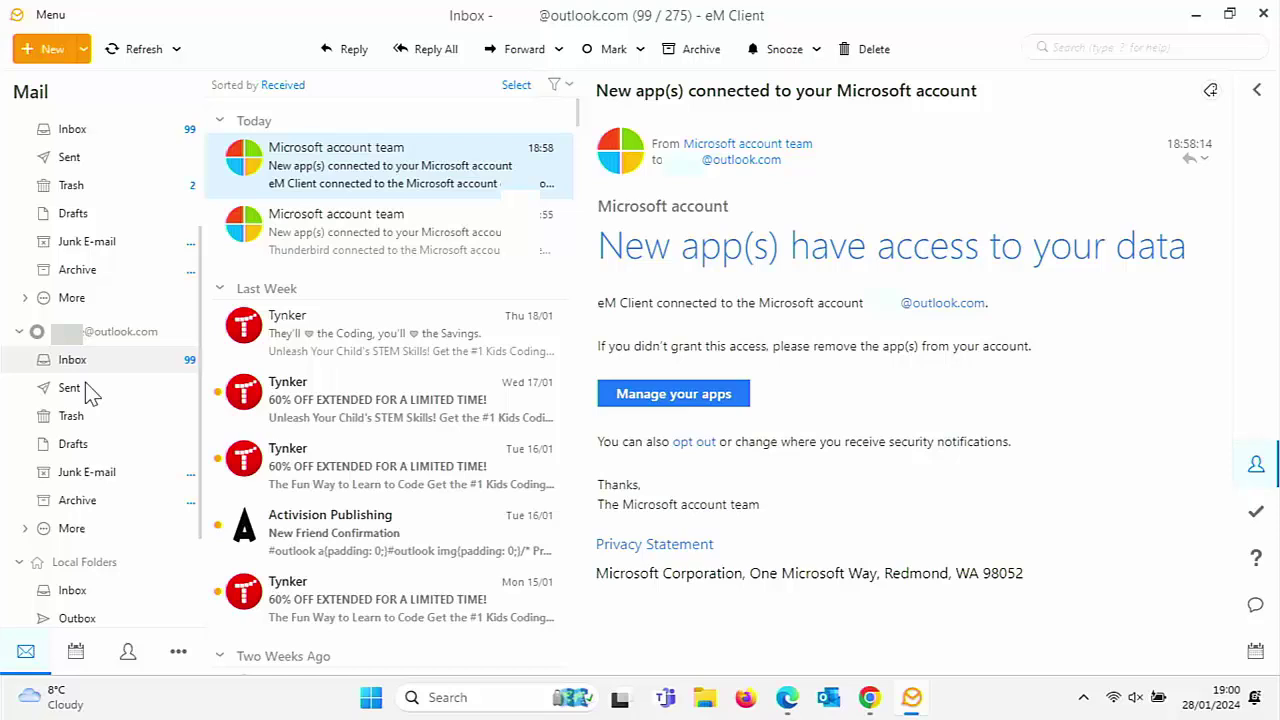
Step: In Accounts settings, compare the old and new outlook.com accounts' IMAP server settings
{"action": "left_click", "coordinate": [46, 16]}
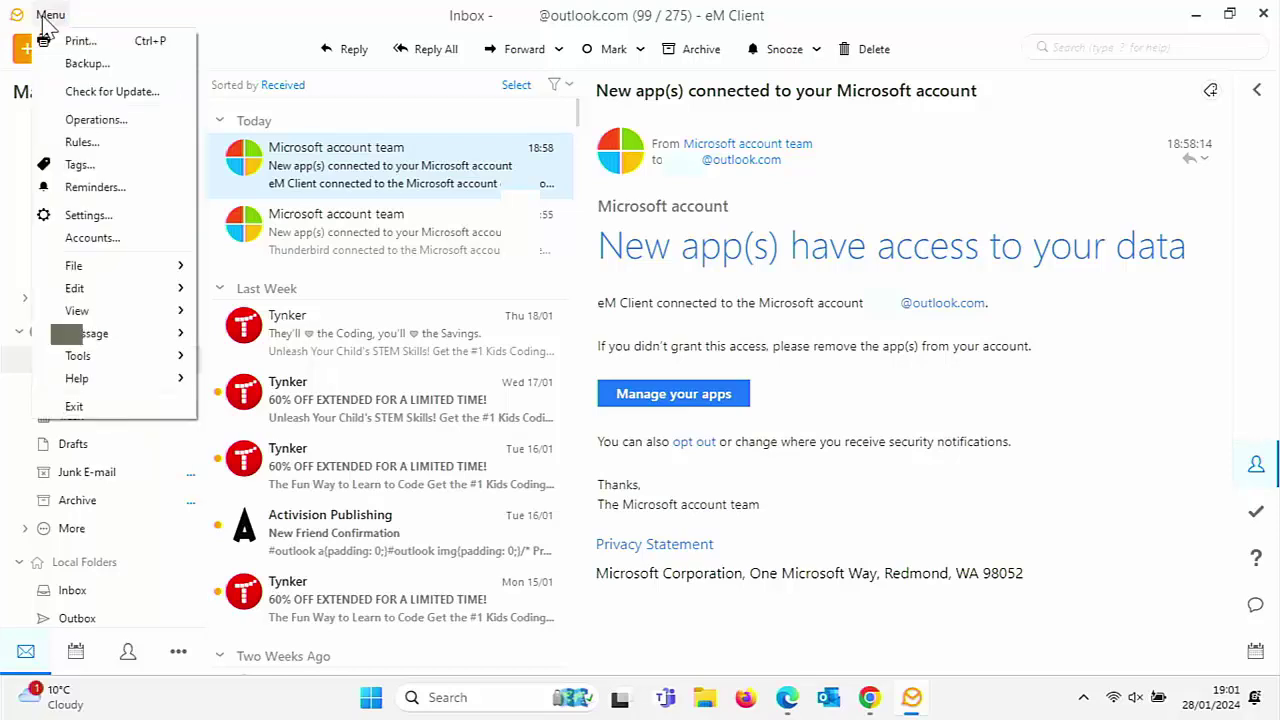
{"action": "left_click", "coordinate": [80, 240]}
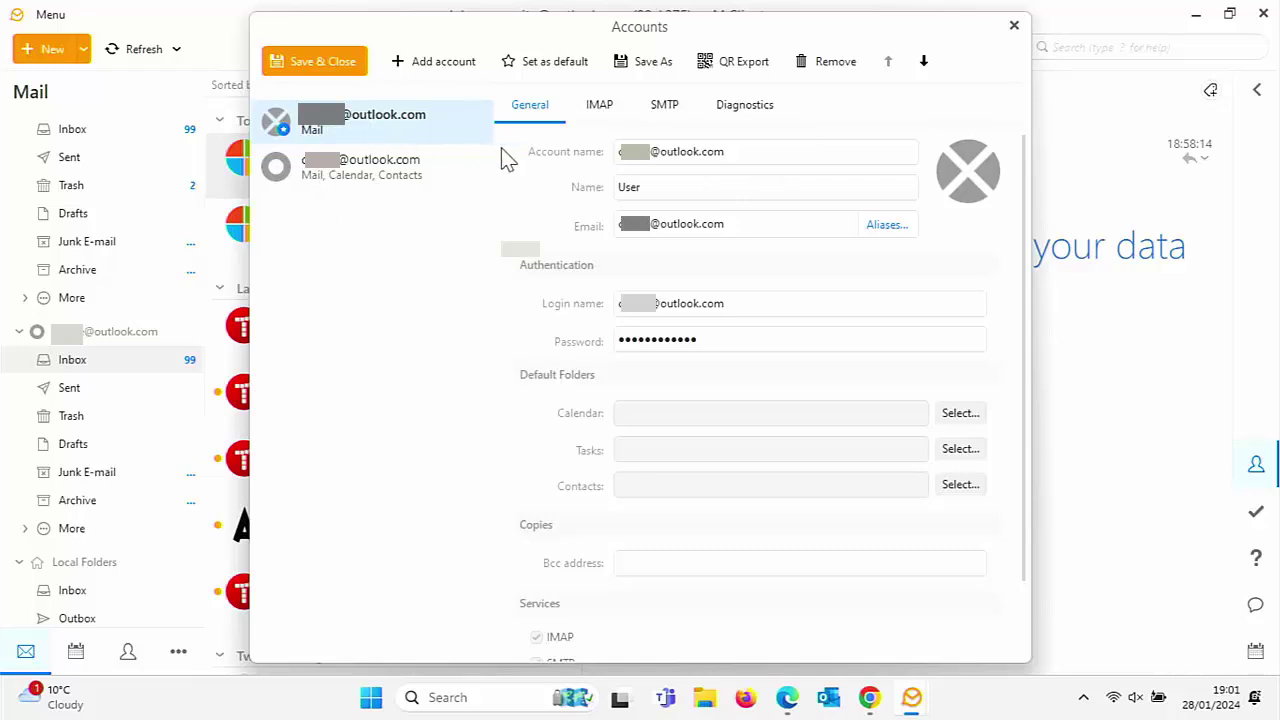
{"action": "left_click", "coordinate": [590, 112]}
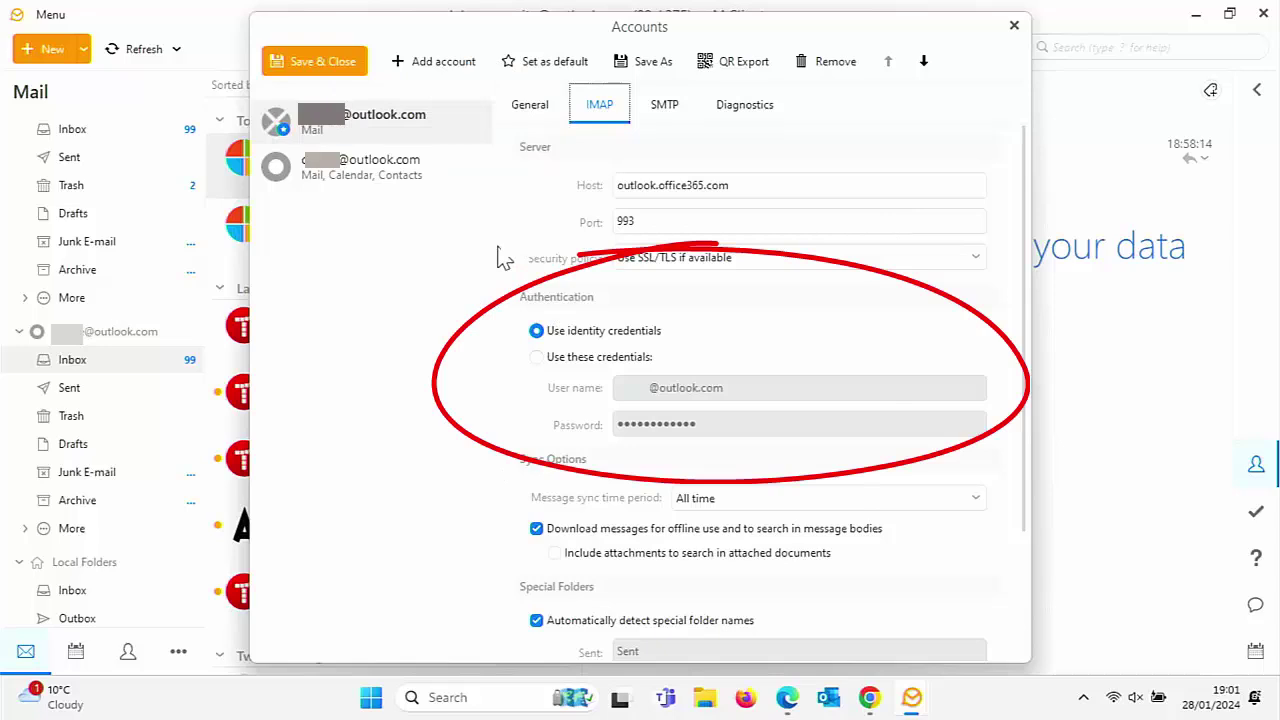
{"action": "left_click", "coordinate": [340, 180]}
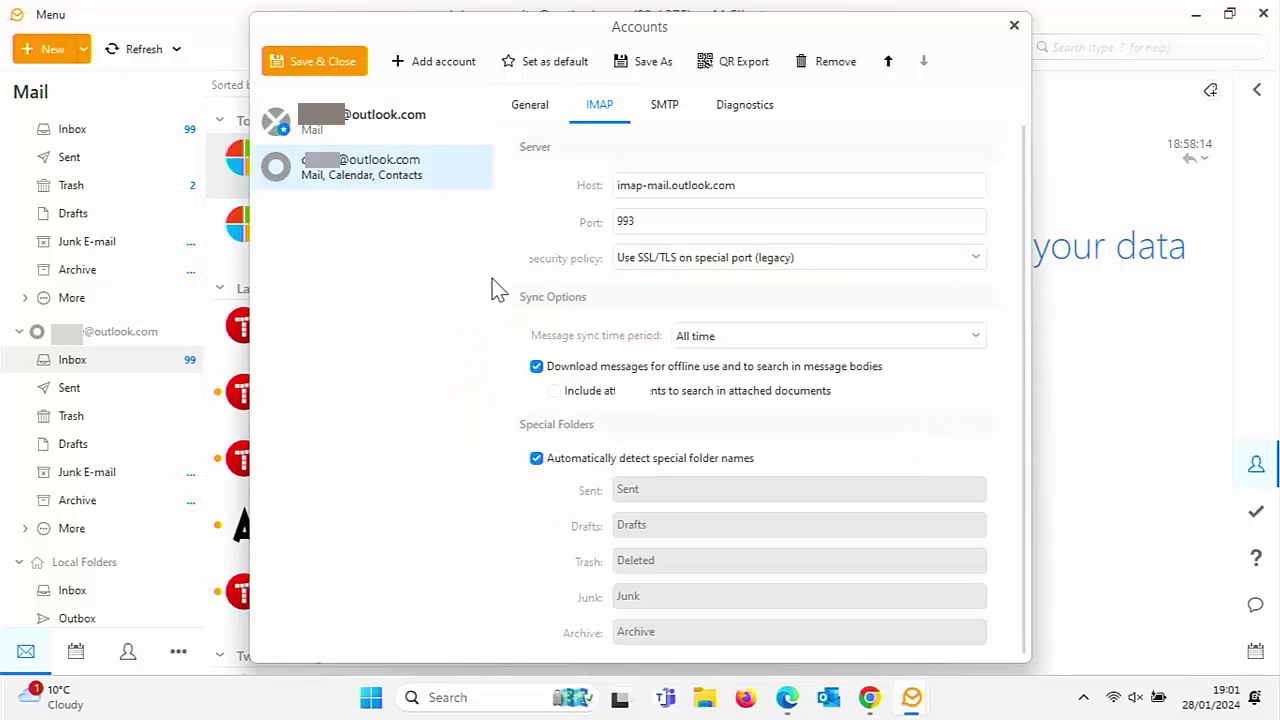
{"action": "left_click", "coordinate": [592, 112]}
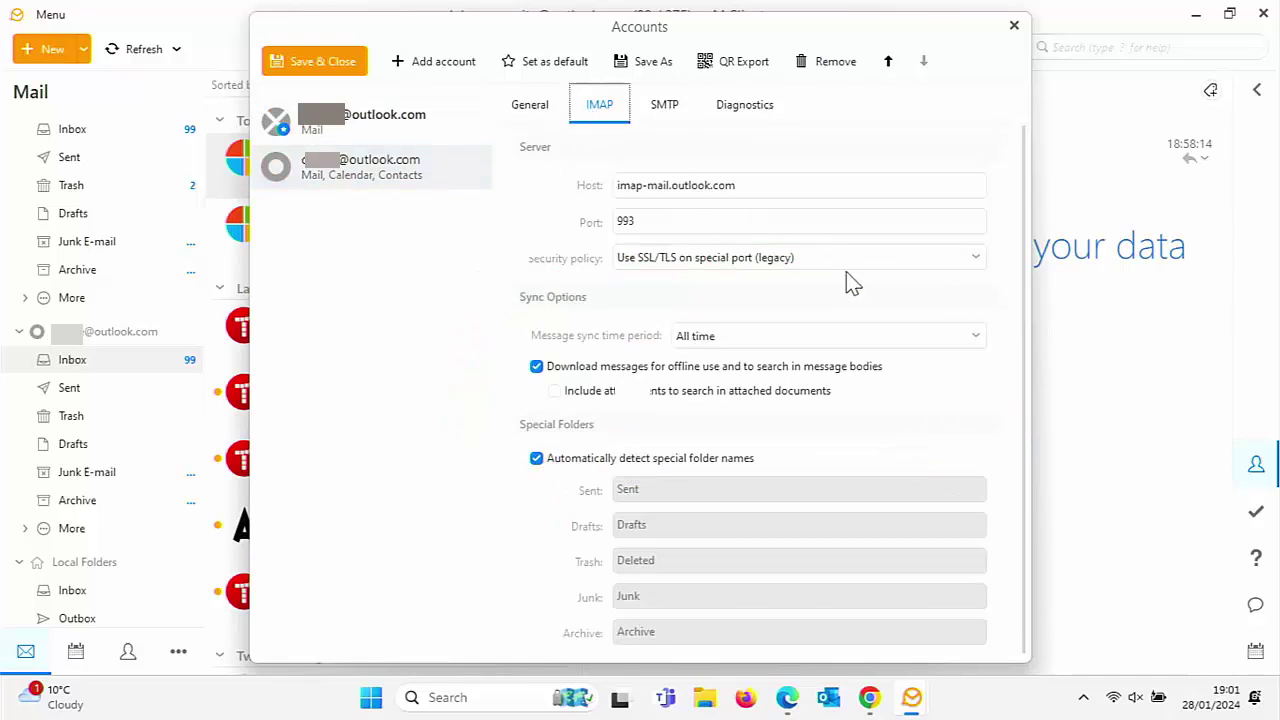
{"action": "scroll", "coordinate": [585, 472], "scroll_direction": "down", "scroll_amount": 1}
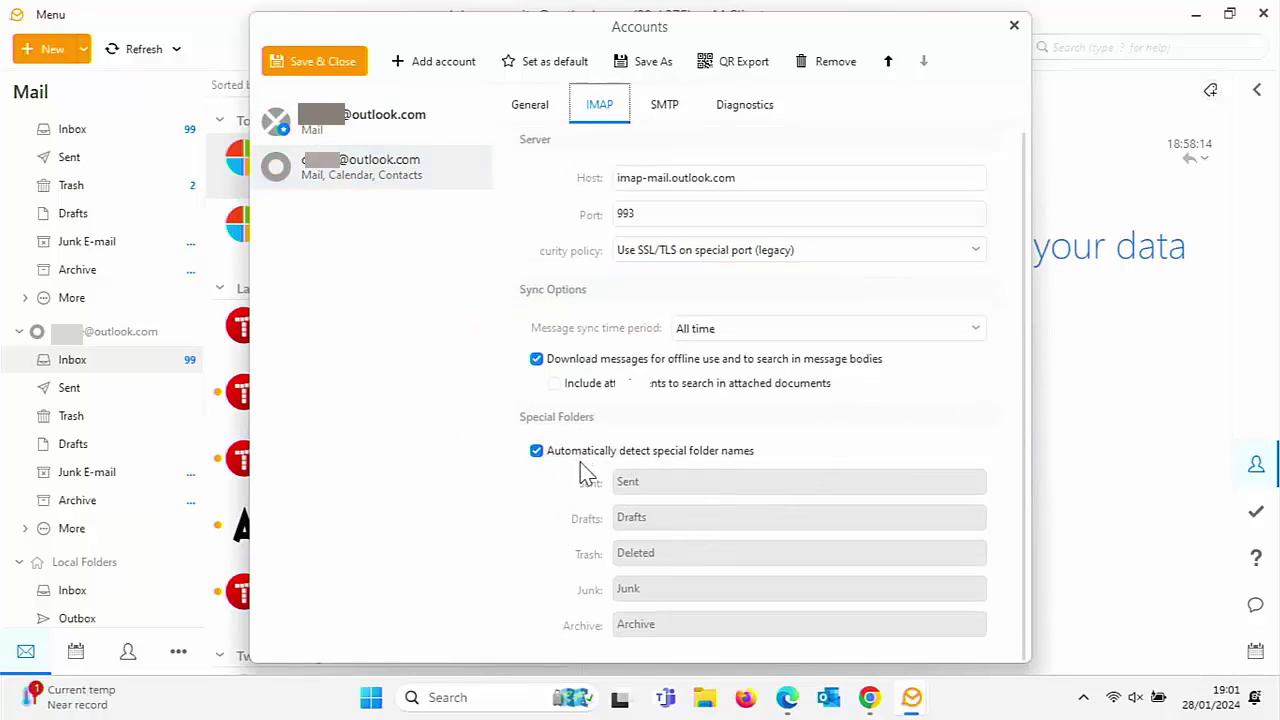
{"action": "scroll", "coordinate": [585, 472], "scroll_direction": "up", "scroll_amount": 1}
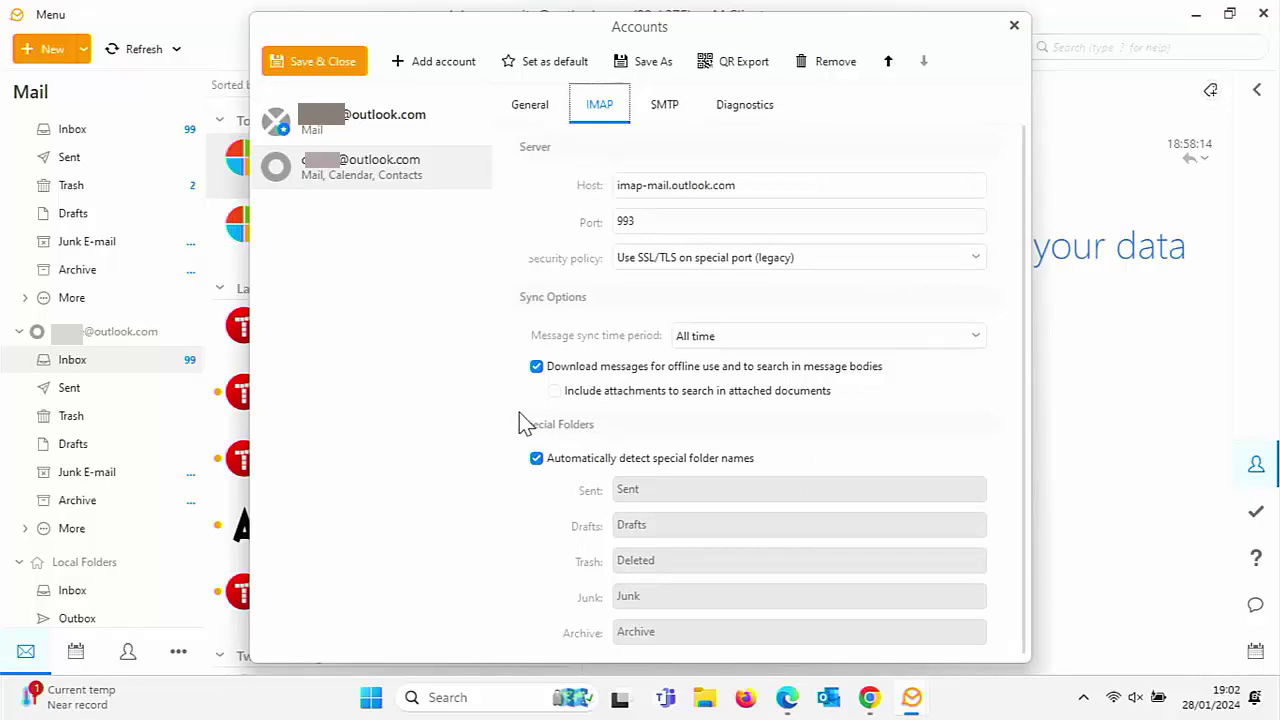
{"action": "left_click", "coordinate": [323, 131]}
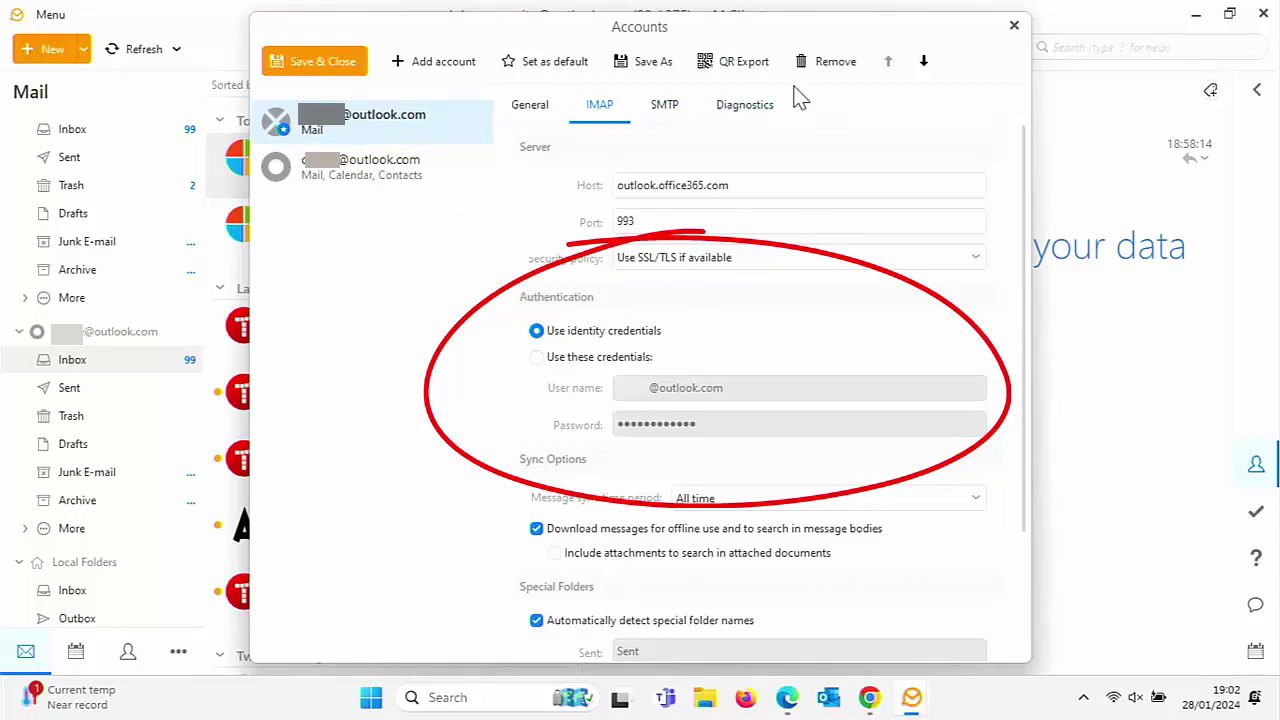
Step: Remove the old mail-only outlook.com account, confirm, and save the account changes
{"action": "left_click", "coordinate": [829, 66]}
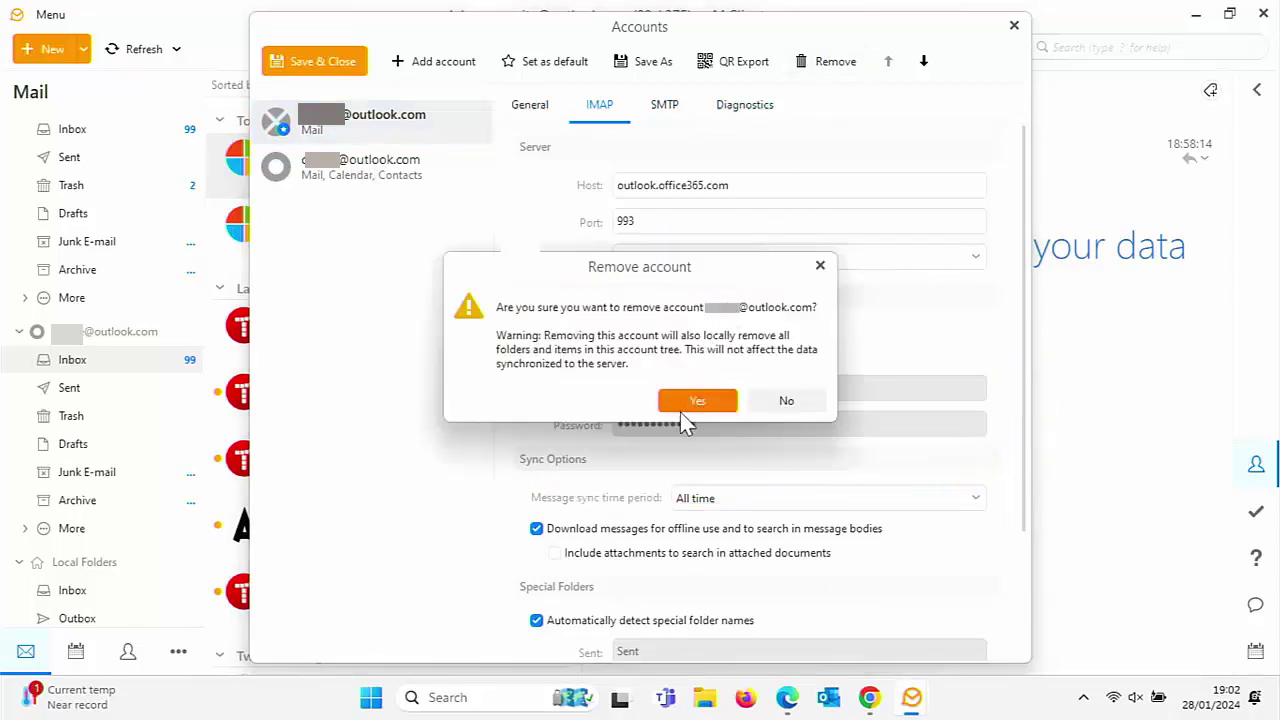
{"action": "left_click", "coordinate": [681, 404]}
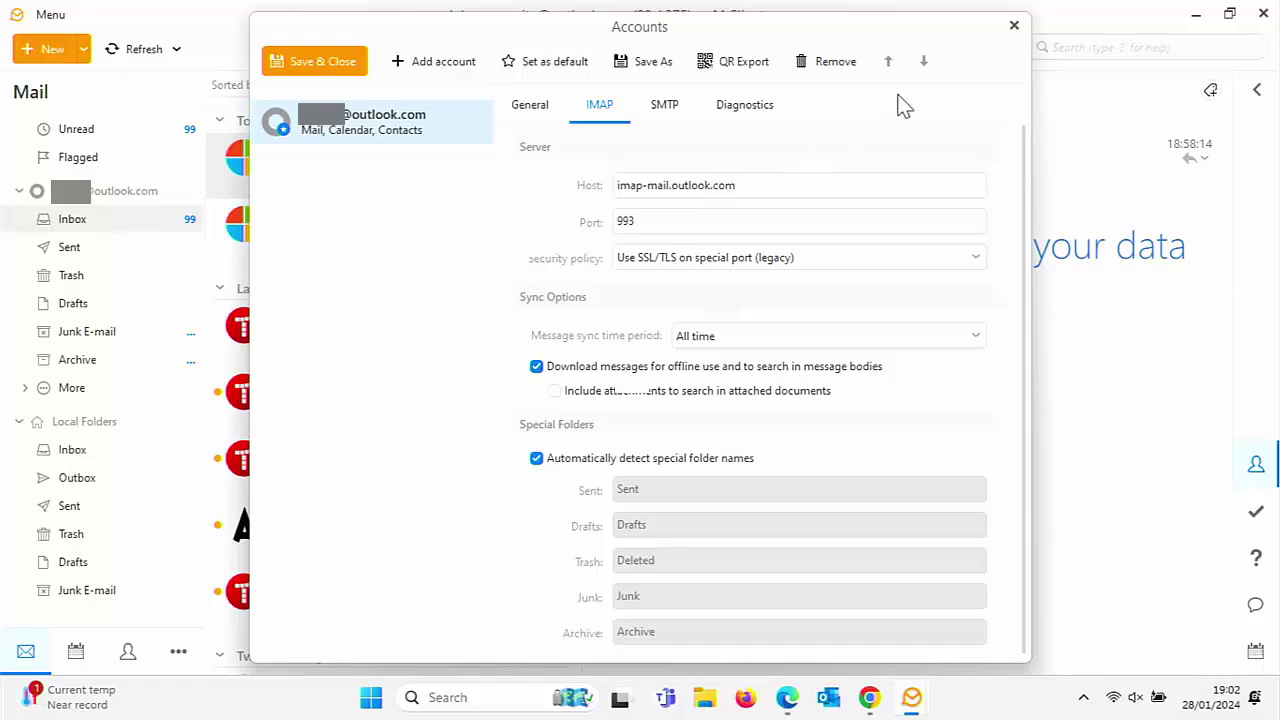
{"action": "left_click", "coordinate": [314, 63]}
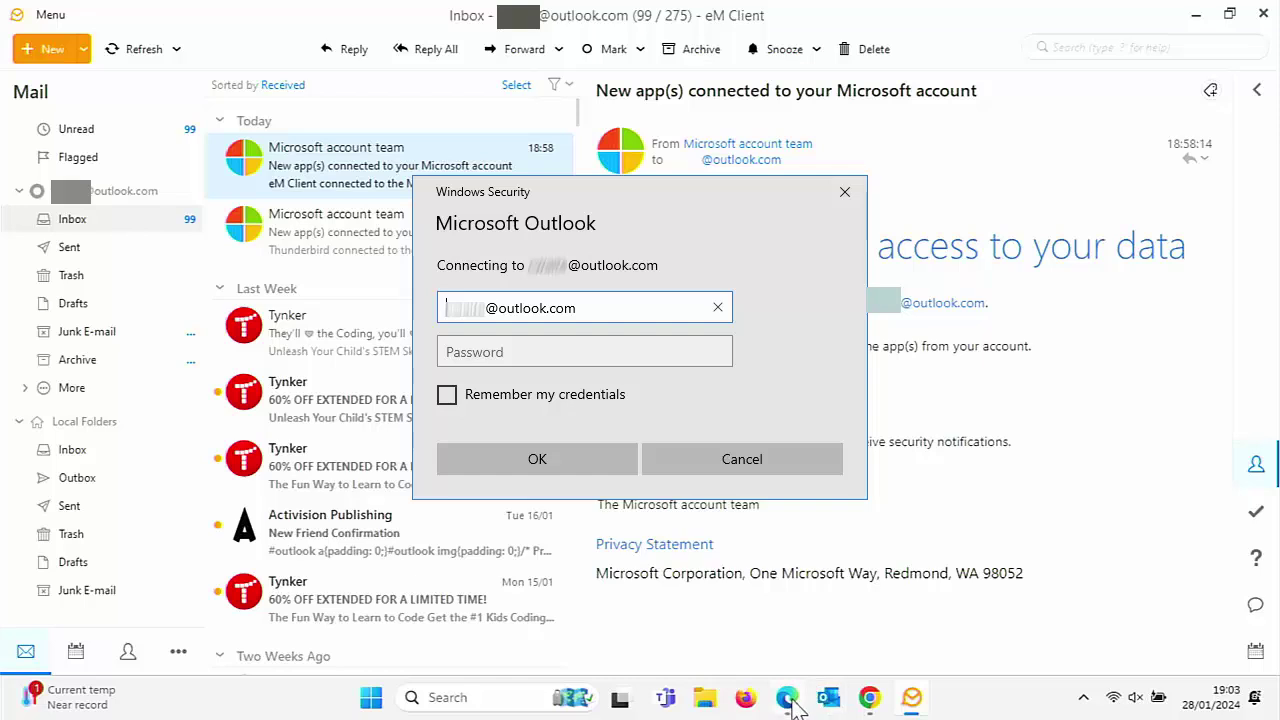
Step: Bring back the Edge window showing the Outlook.com Inbox with 99 messages
{"action": "mouse_move", "coordinate": [790, 700]}
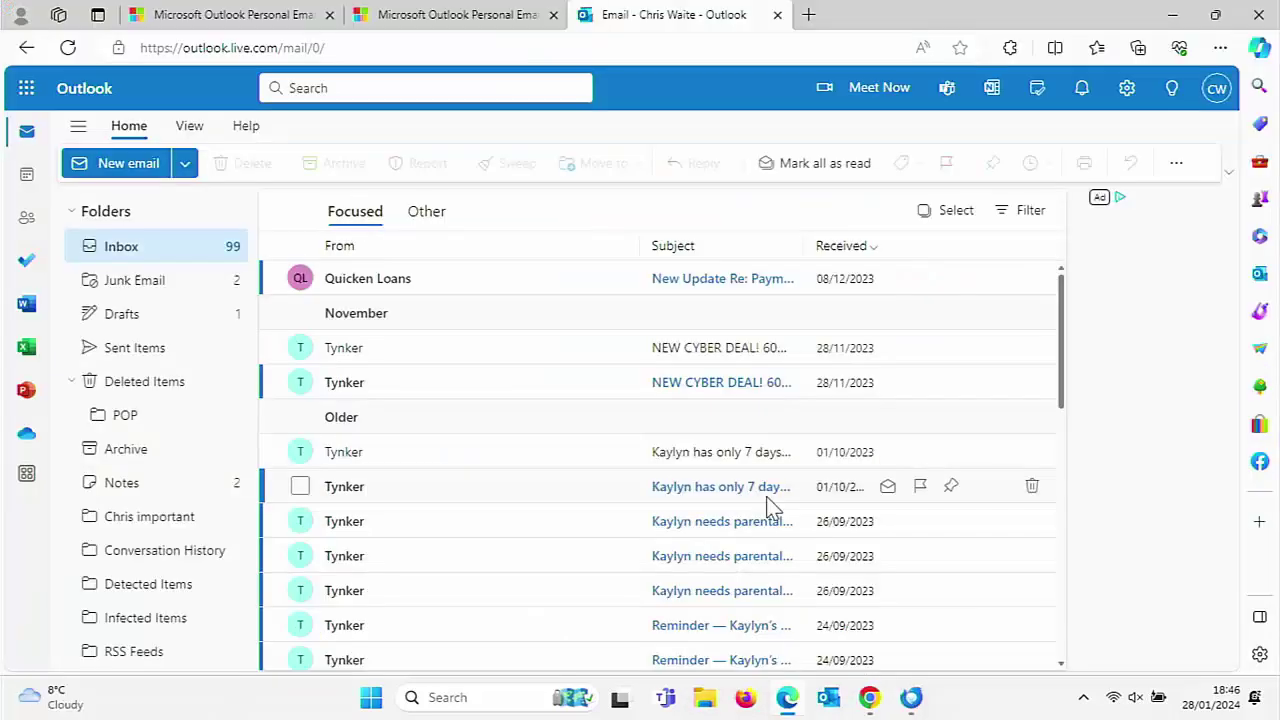